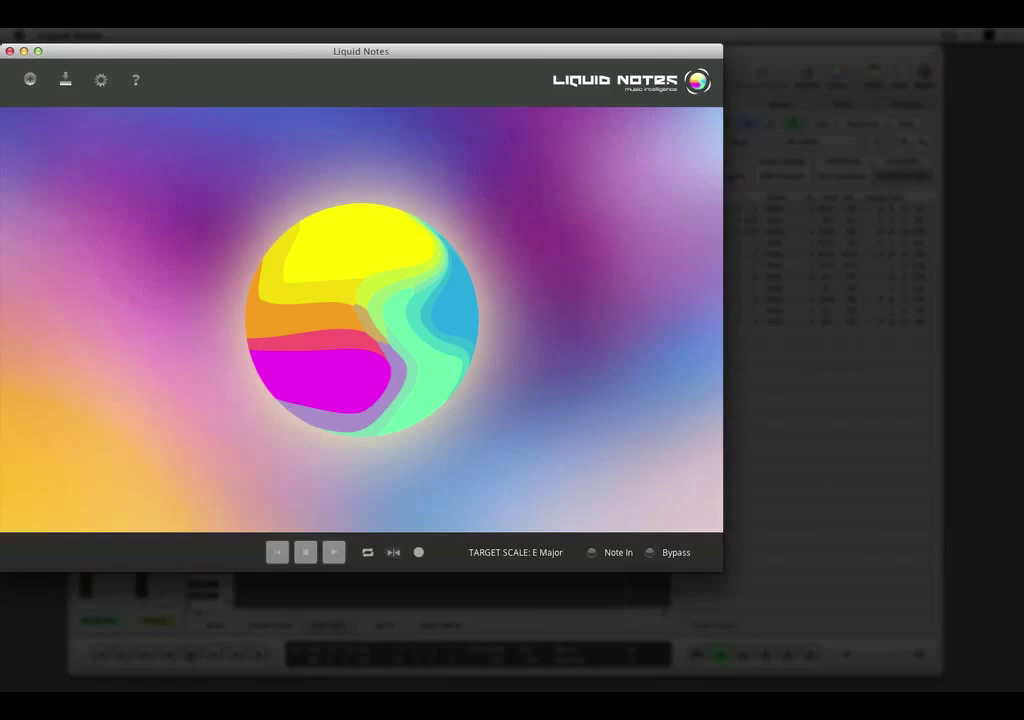
Bring Logic Pro's 'Tutorial 1 Demo Nr.2' arrangement in front of Liquid Notes
click(851, 534)
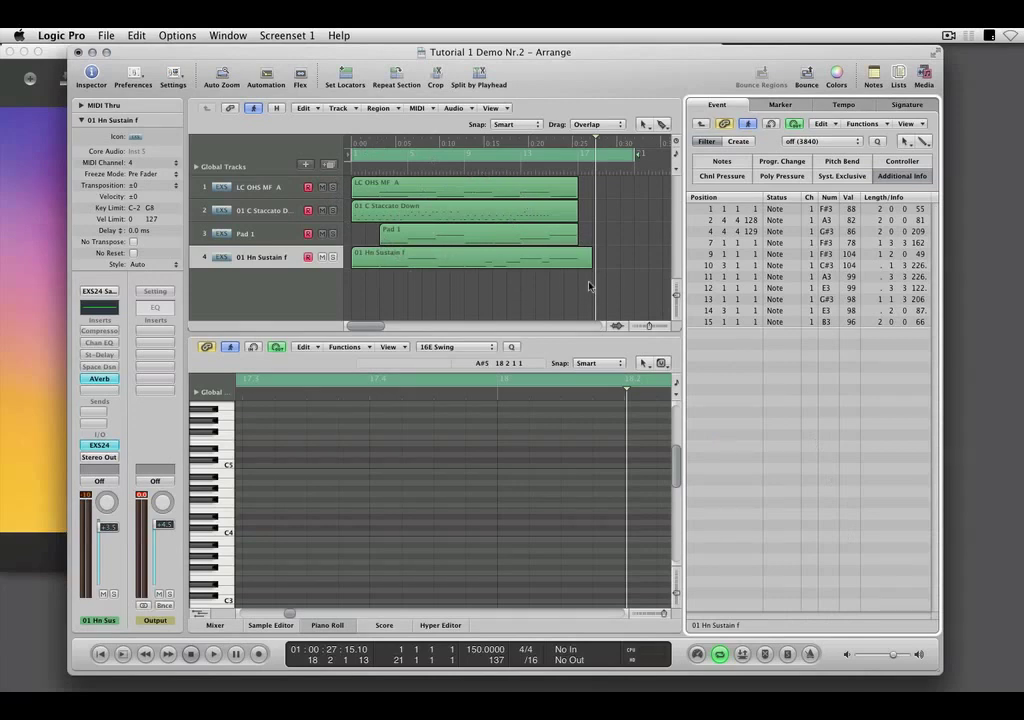
Play the four-track arrangement from the start of the project
key(Return)
key(space)
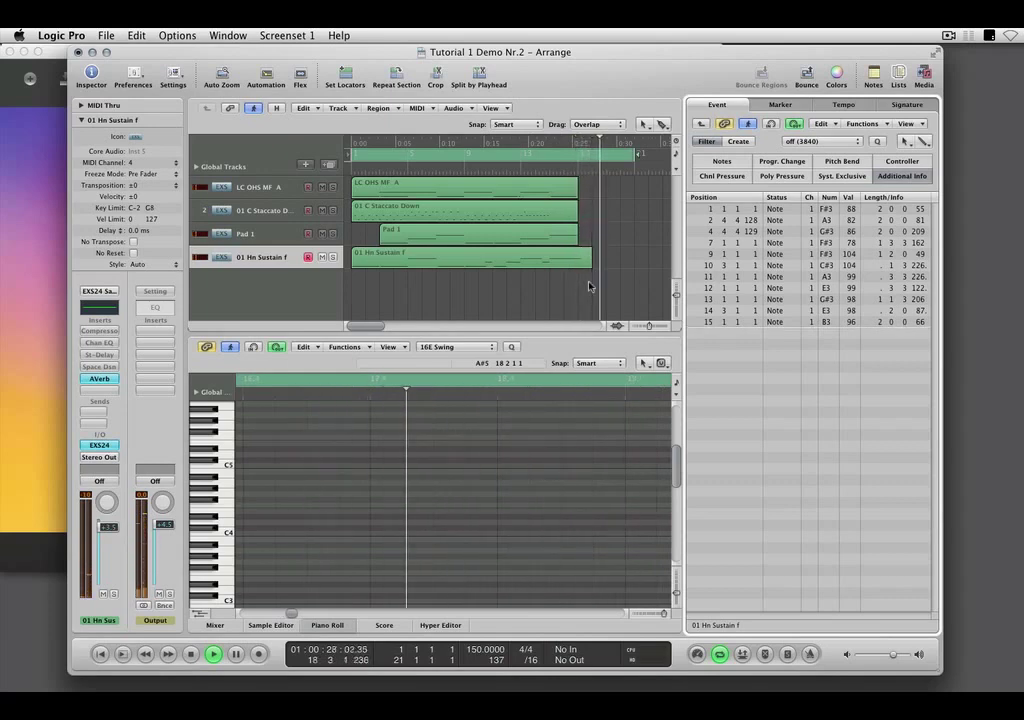
Stop playback and export all four regions as 'Tutorial 1 Demo Nr.2.mid' to the project folder
key(space)
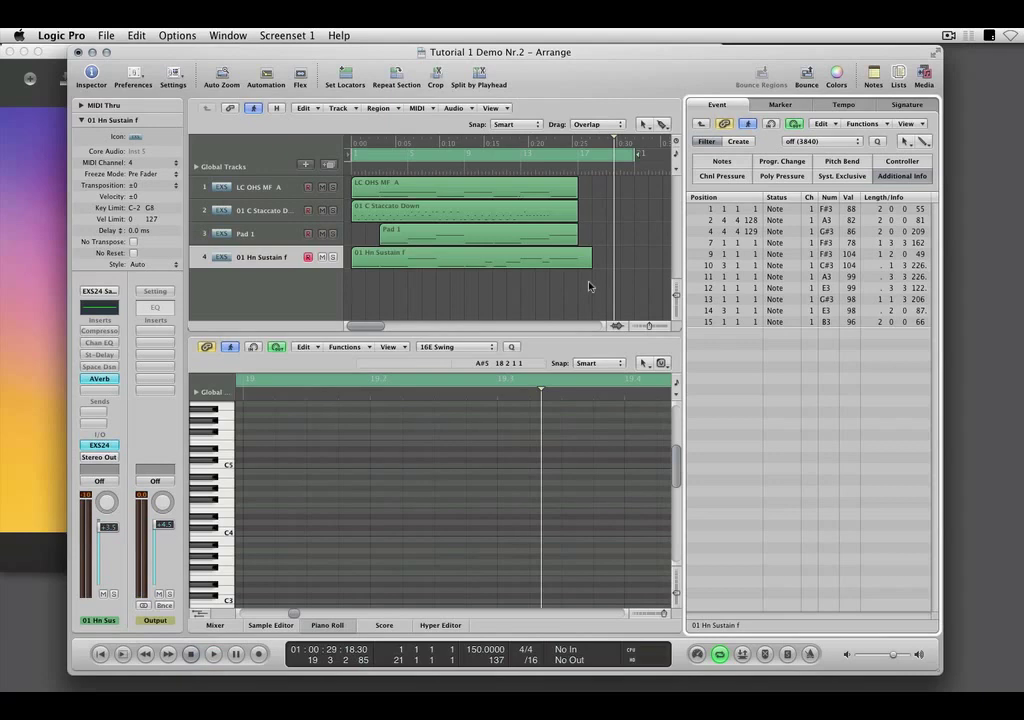
click(589, 286)
key(super+a)
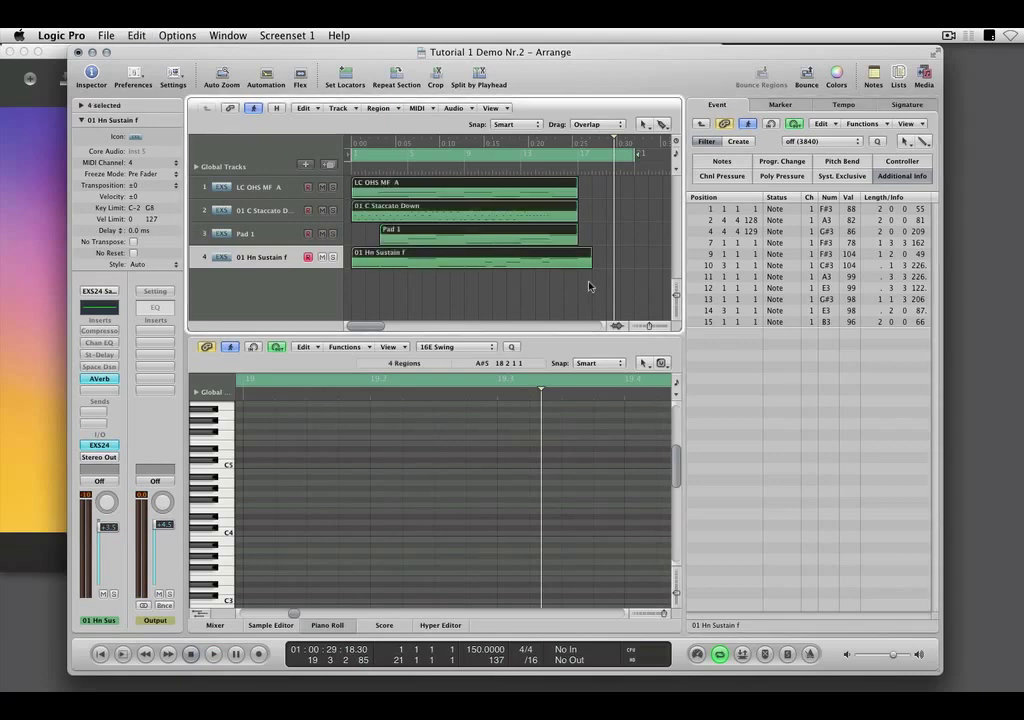
click(118, 34)
mouse_move(215, 362)
click(300, 363)
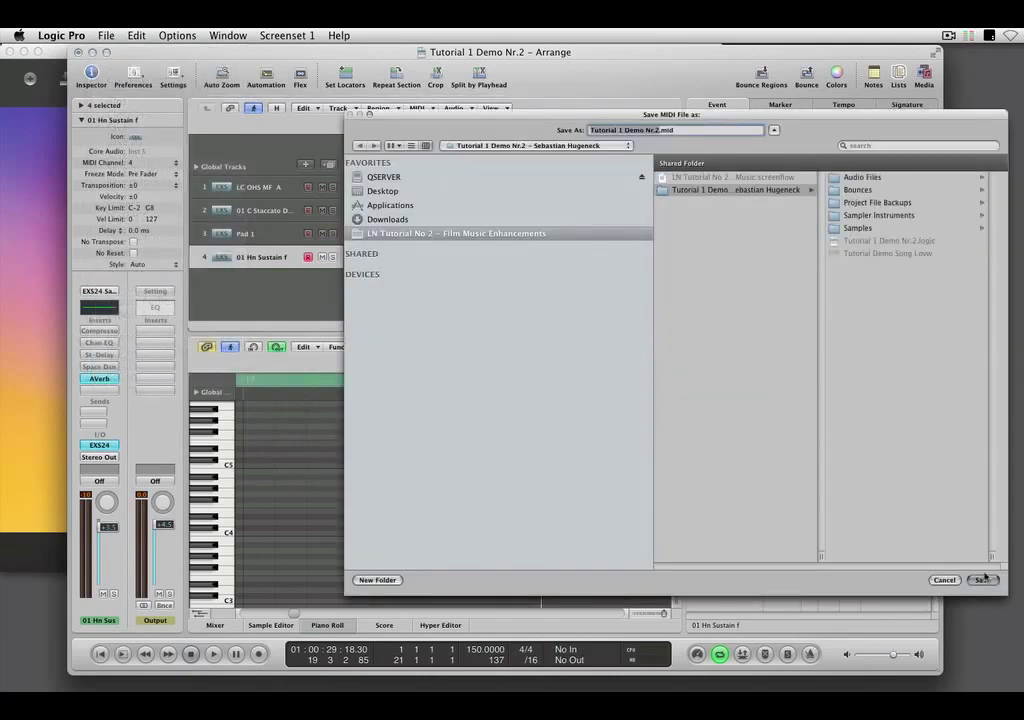
click(990, 582)
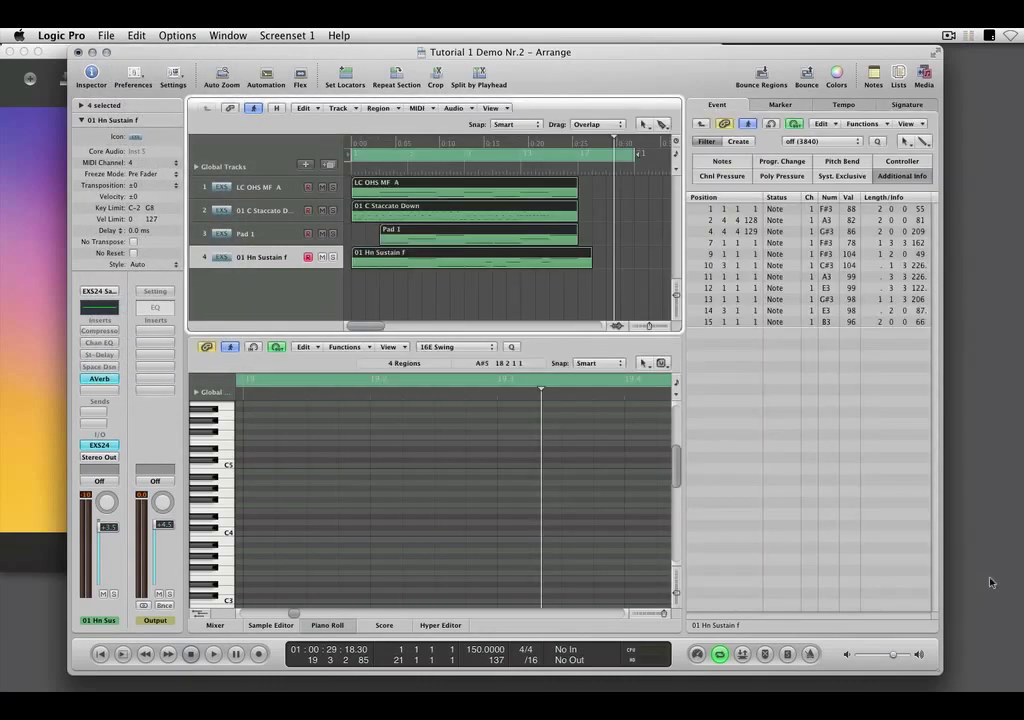
Open Tutorial 1 Demo Nr.2.mid in Liquid Notes, linked to Logic Studio, for chord analysis
click(37, 257)
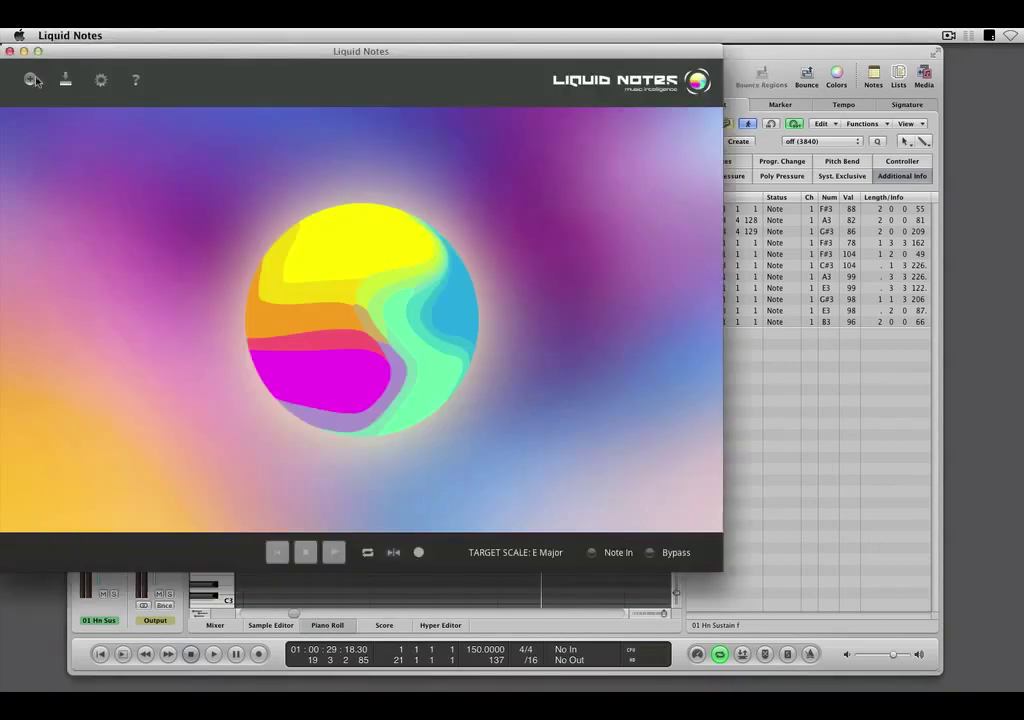
click(28, 80)
click(50, 105)
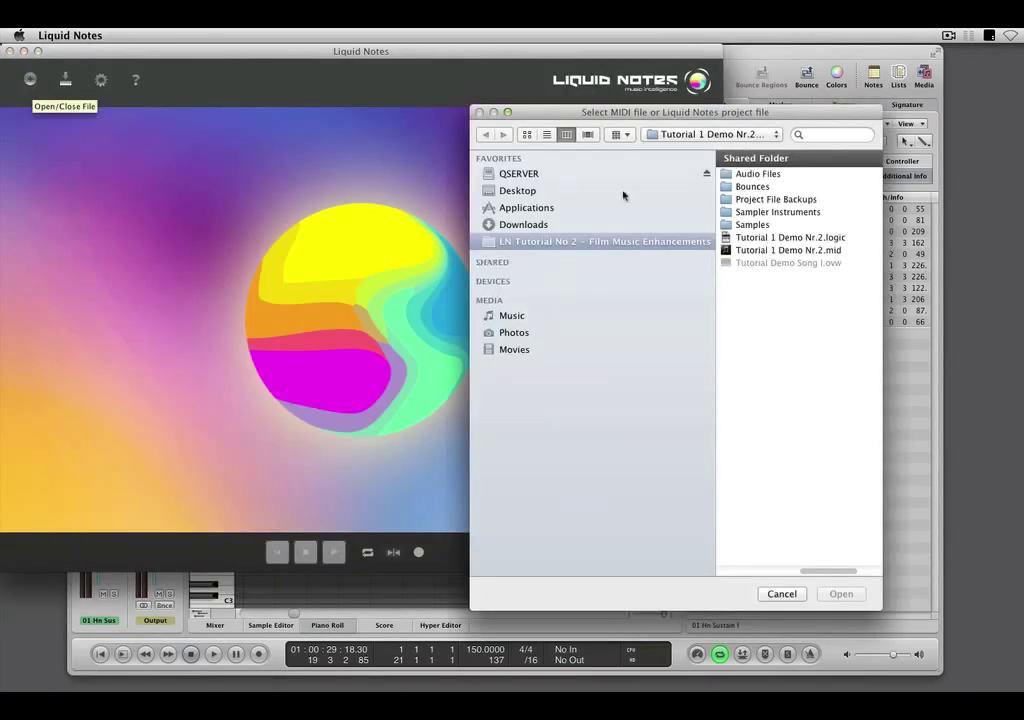
double_click(819, 251)
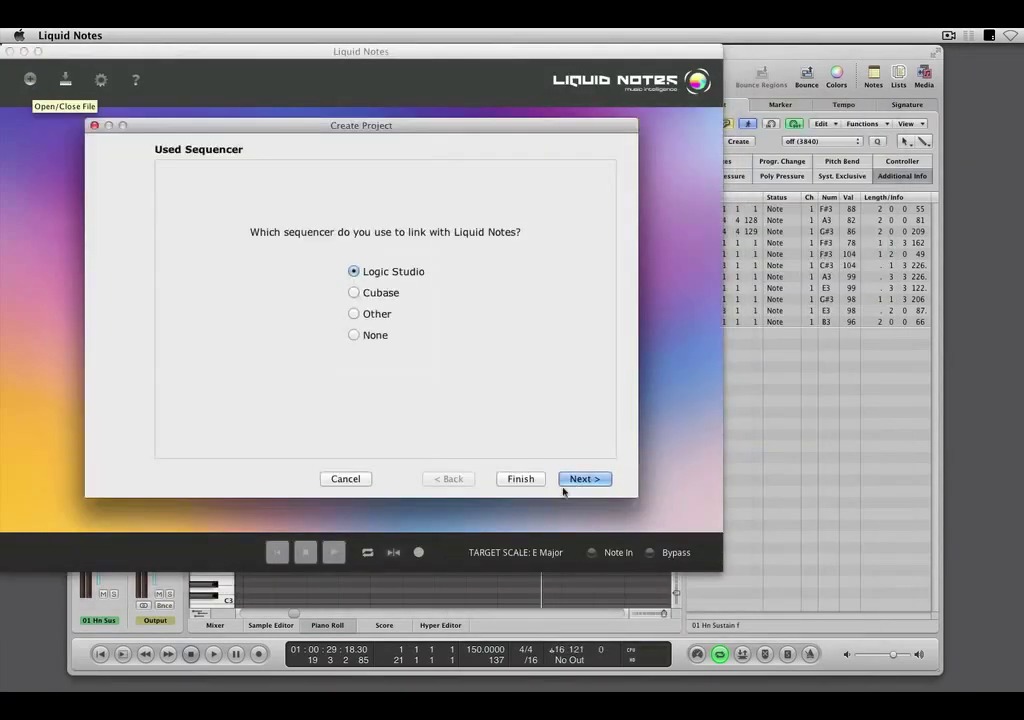
click(533, 481)
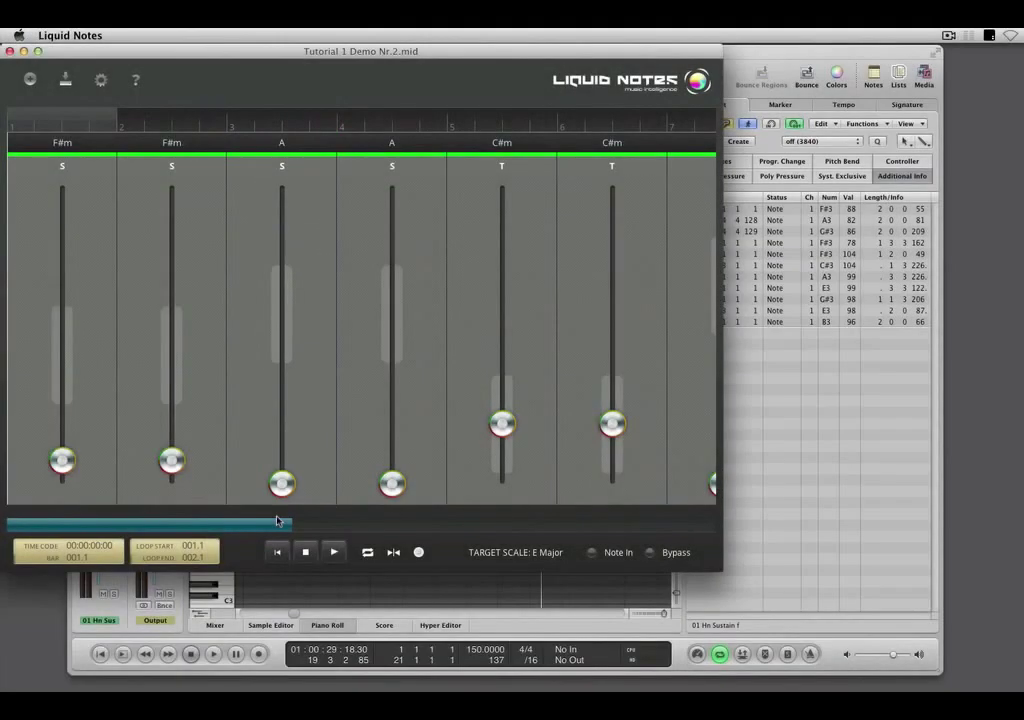
key(space)
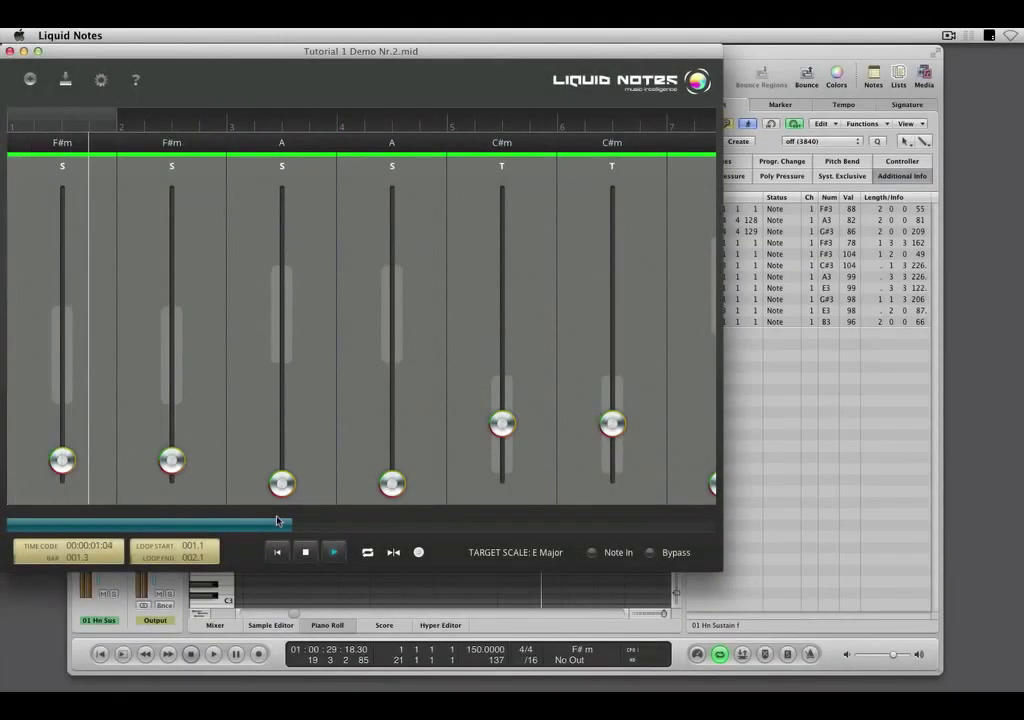
click(777, 450)
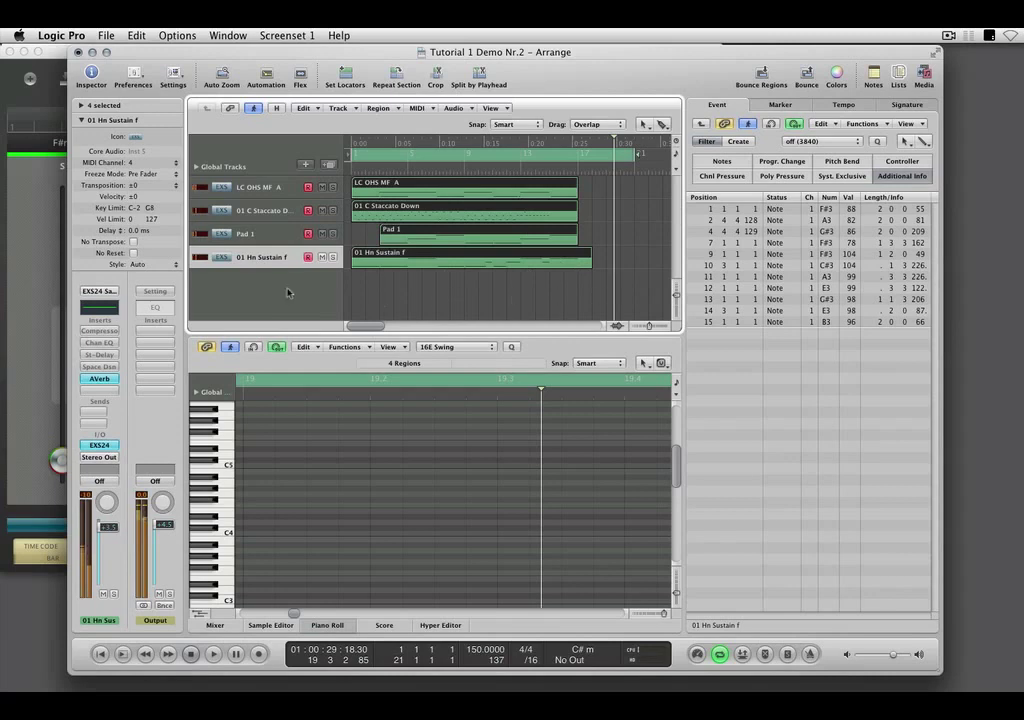
click(23, 266)
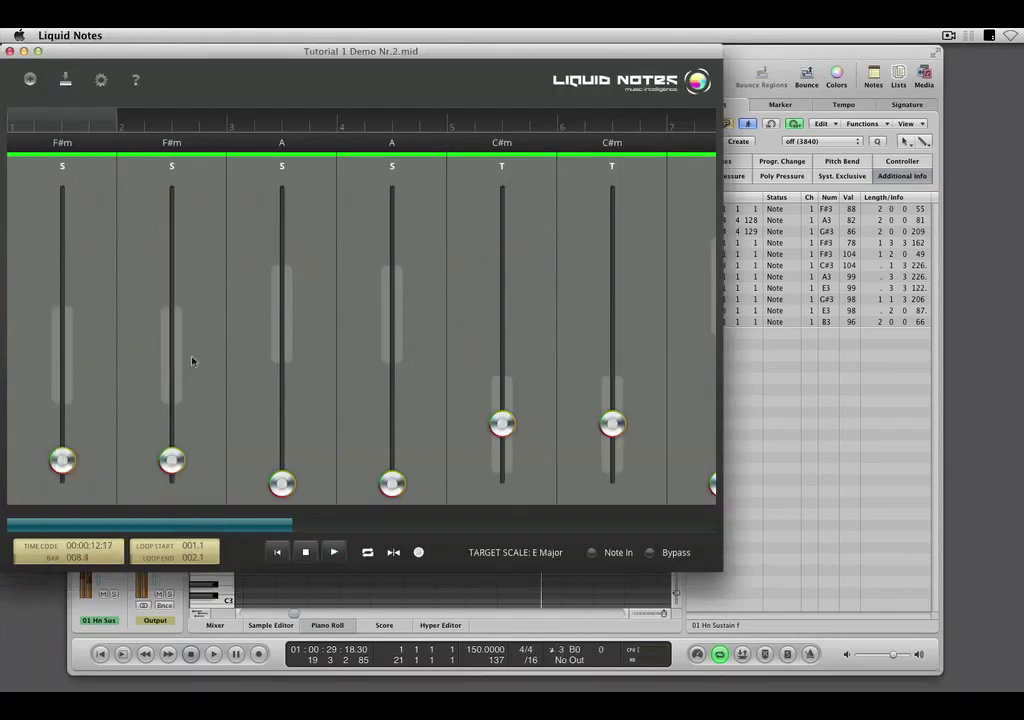
drag(240, 523, 315, 523)
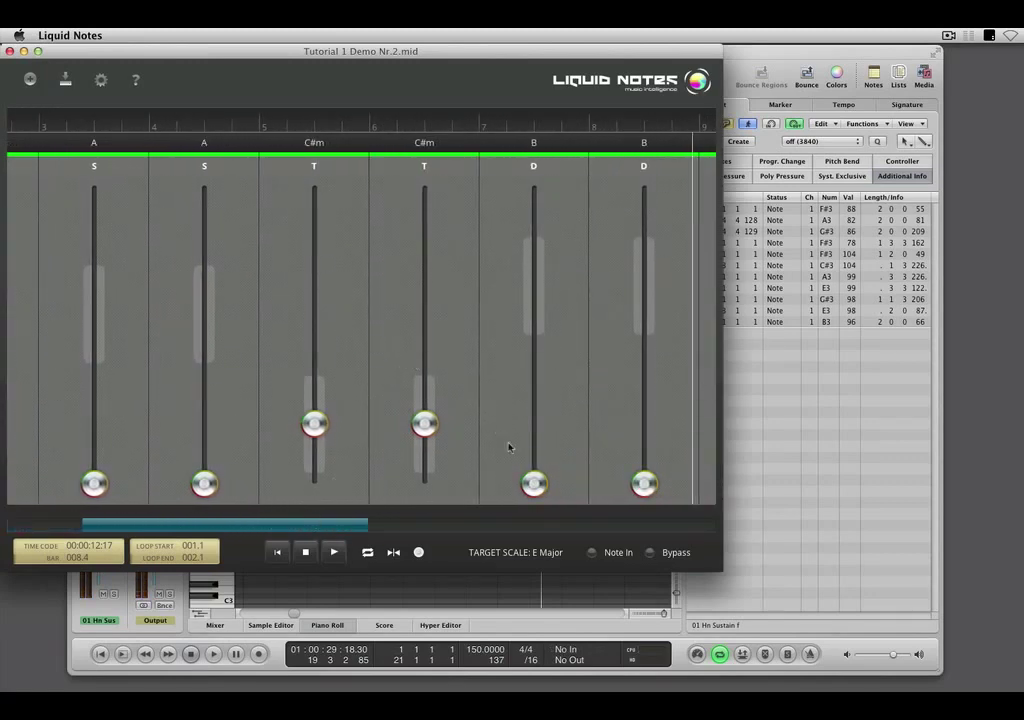
mouse_move(534, 483)
mouse_down()
mouse_move(505, 270)
mouse_move(512, 181)
mouse_move(560, 413)
mouse_move(537, 484)
mouse_move(546, 478)
mouse_up()
drag(534, 484, 533, 185)
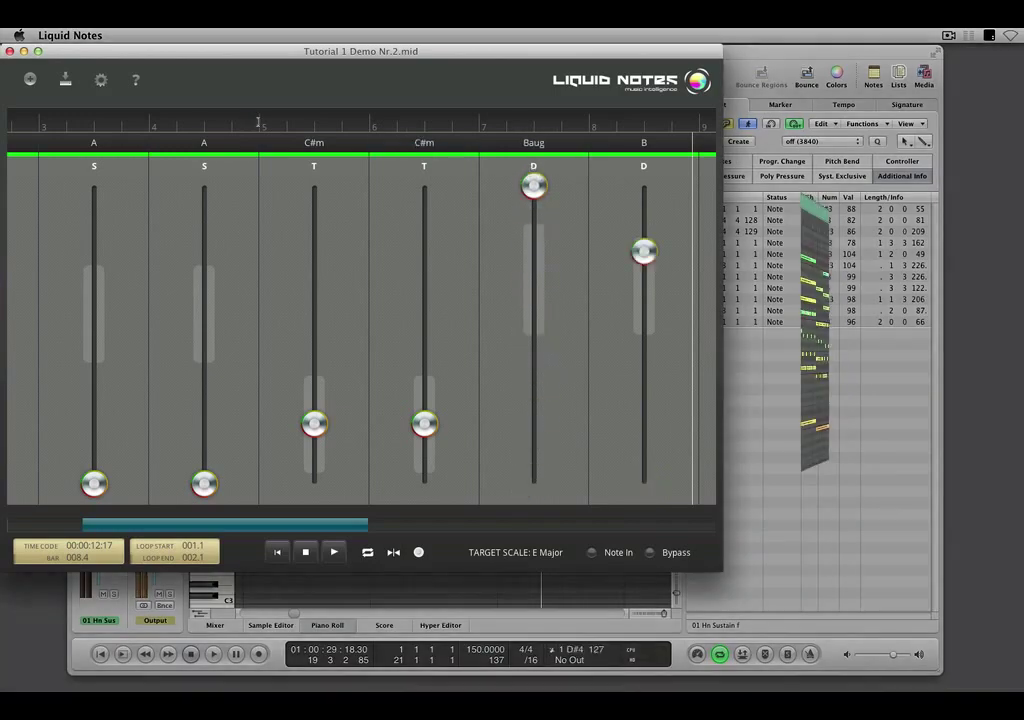
click(258, 122)
key(space)
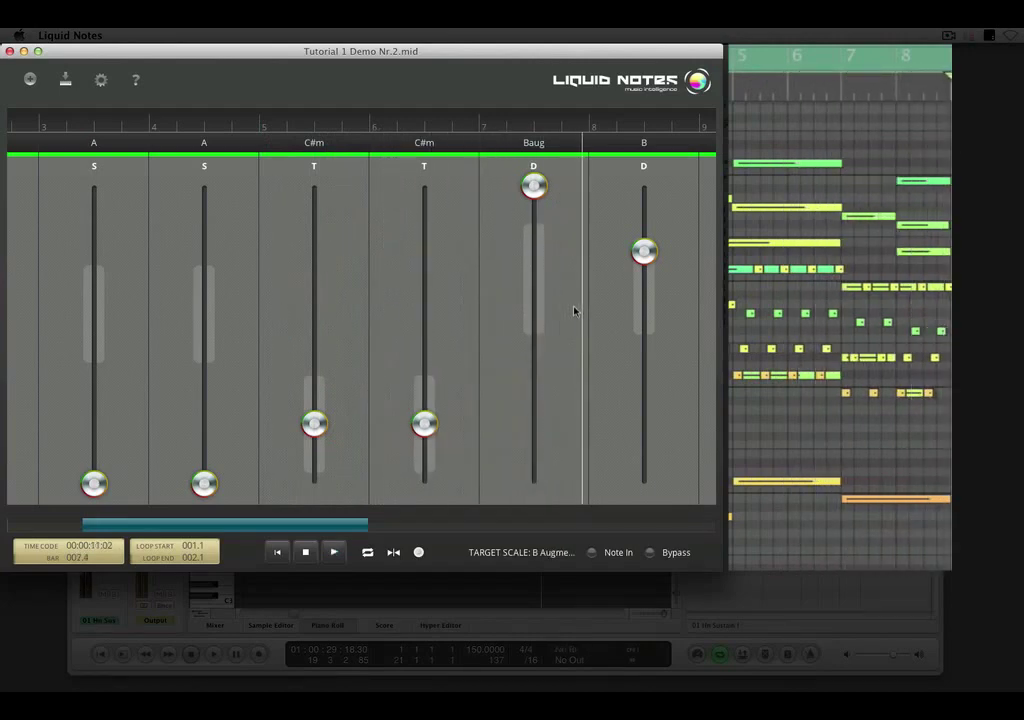
drag(533, 185, 566, 488)
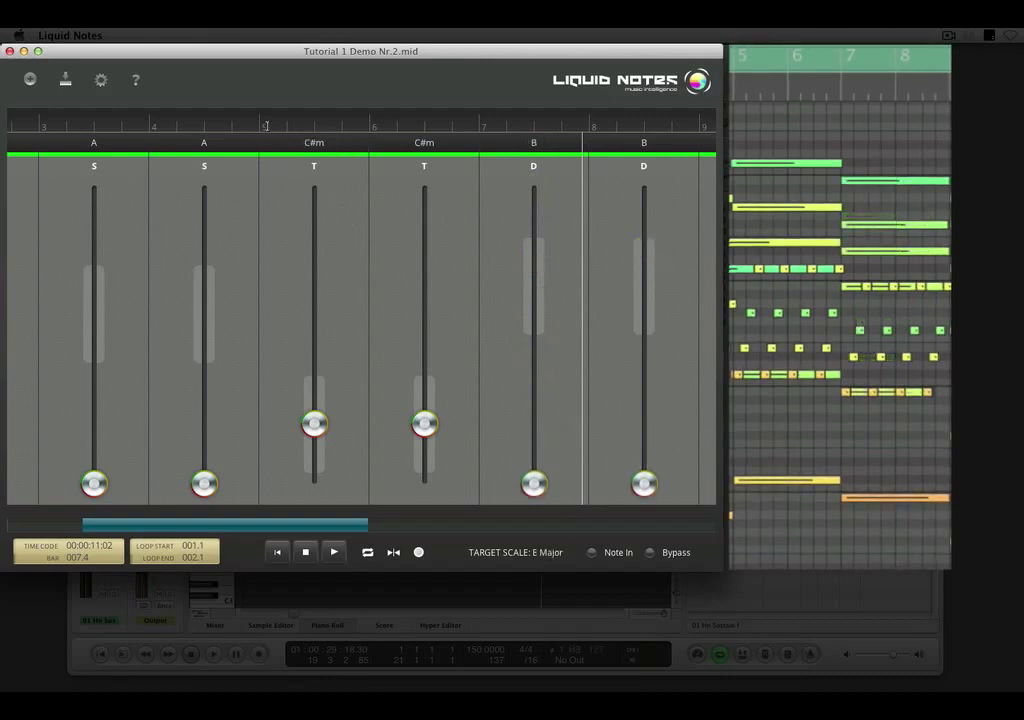
key(space)
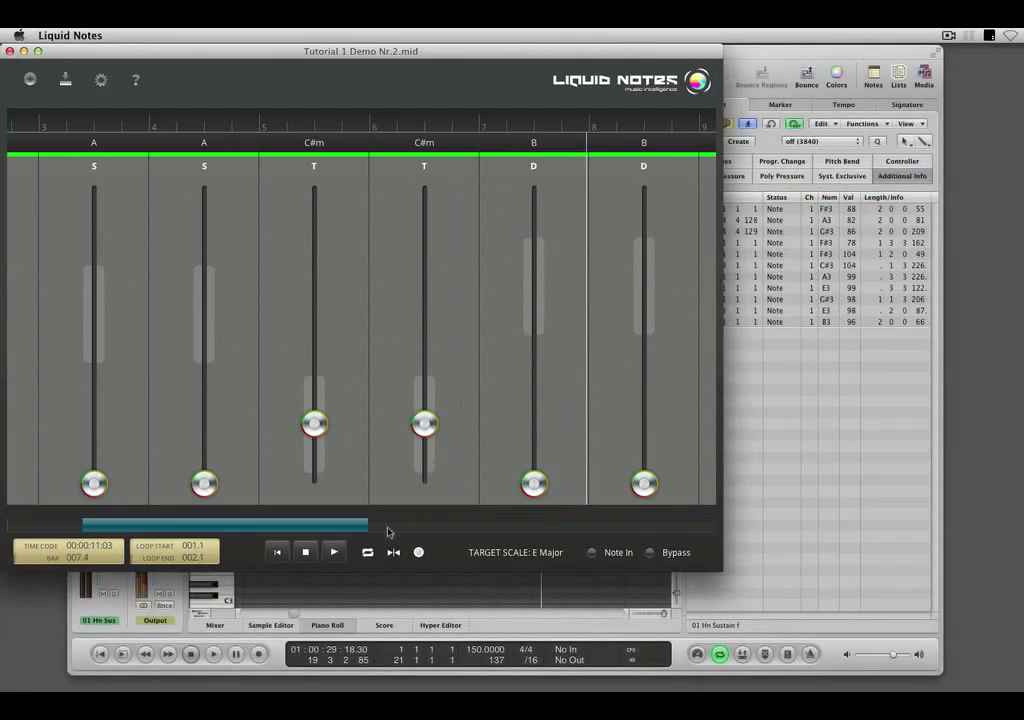
Change the two A chords to D
drag(389, 531, 243, 530)
drag(279, 466, 282, 368)
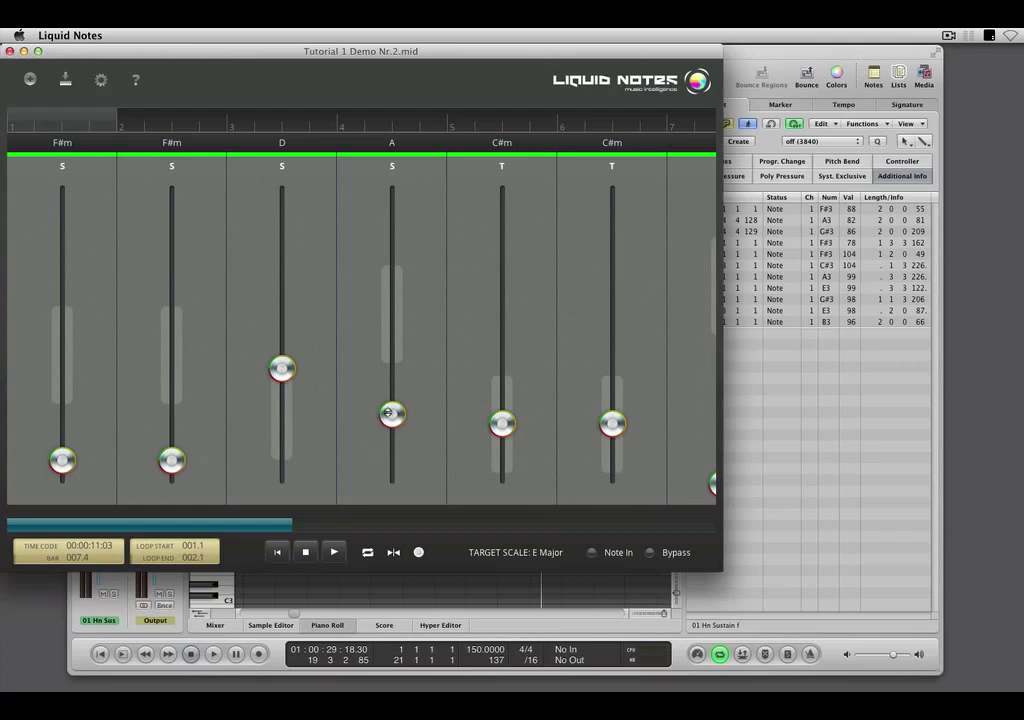
drag(391, 413, 391, 437)
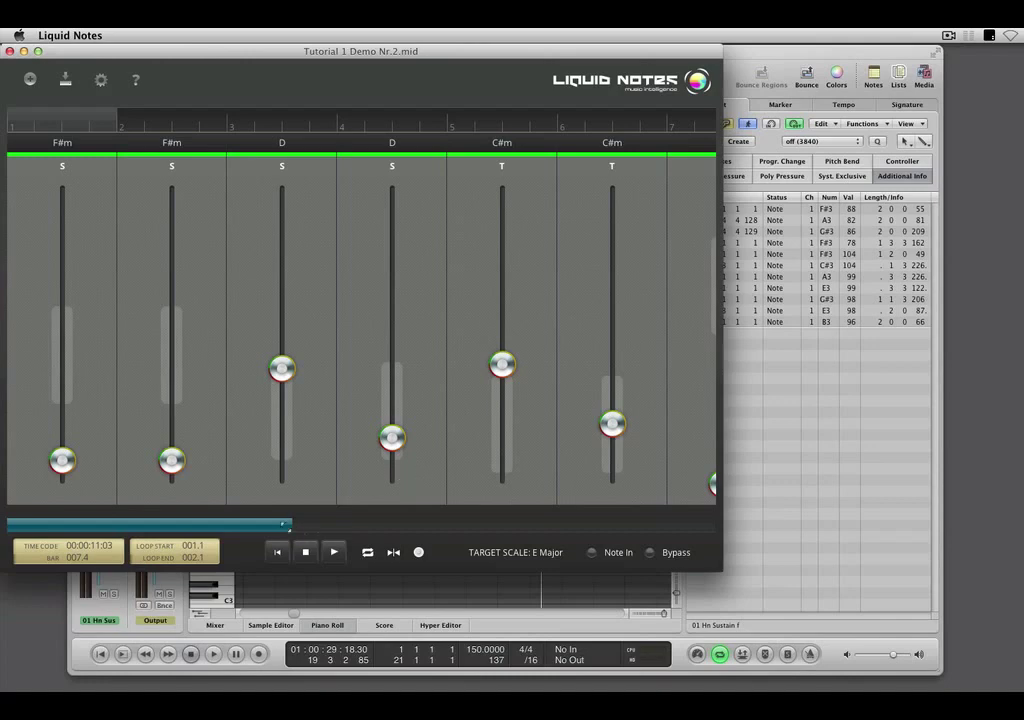
Change the two C#m chords to E
drag(276, 527, 332, 527)
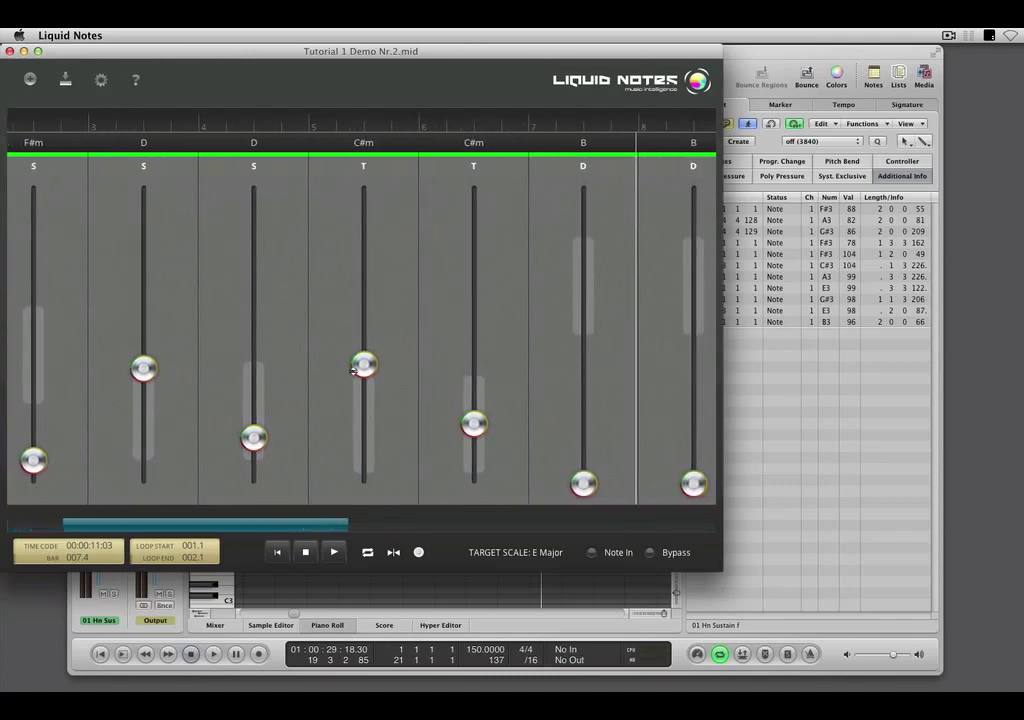
drag(363, 364, 363, 484)
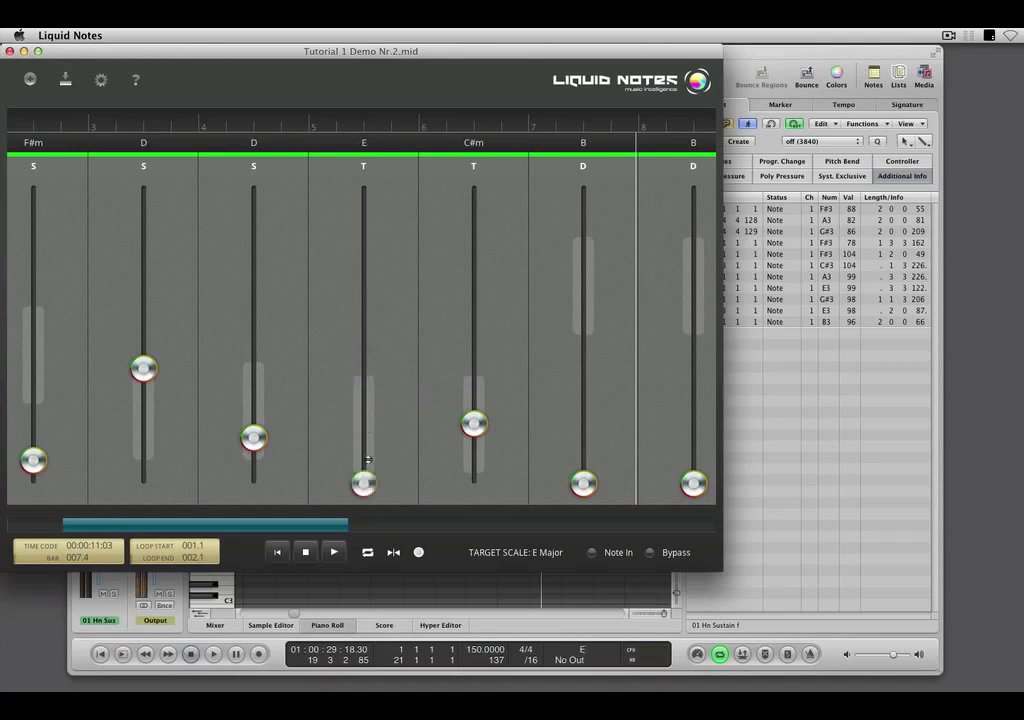
drag(474, 423, 474, 484)
drag(326, 525, 282, 525)
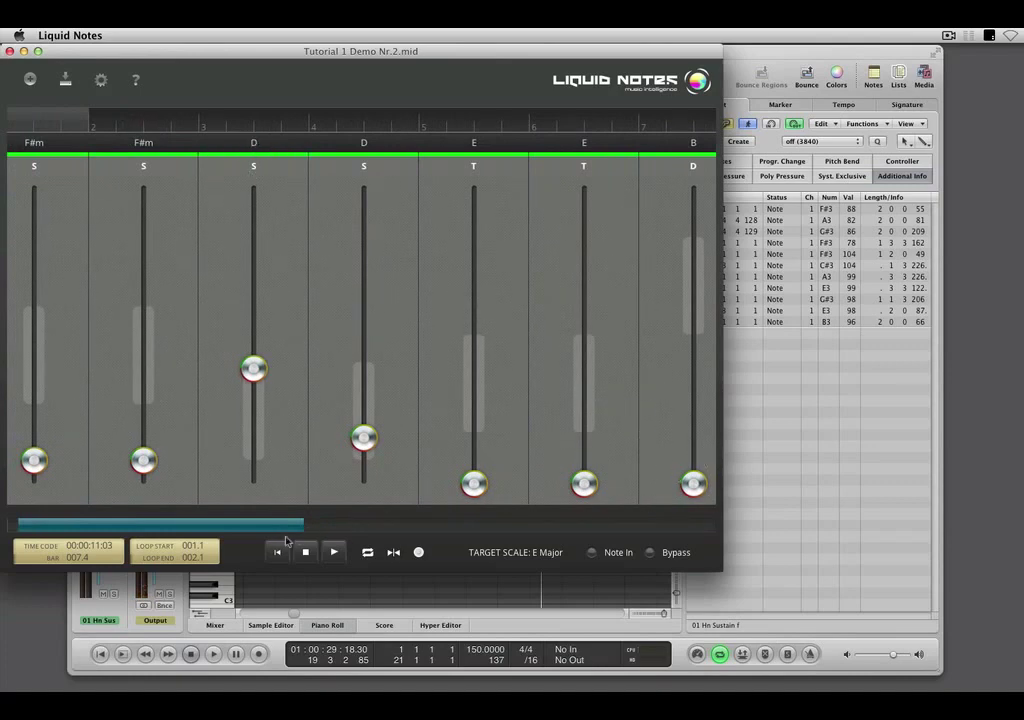
drag(285, 524, 371, 512)
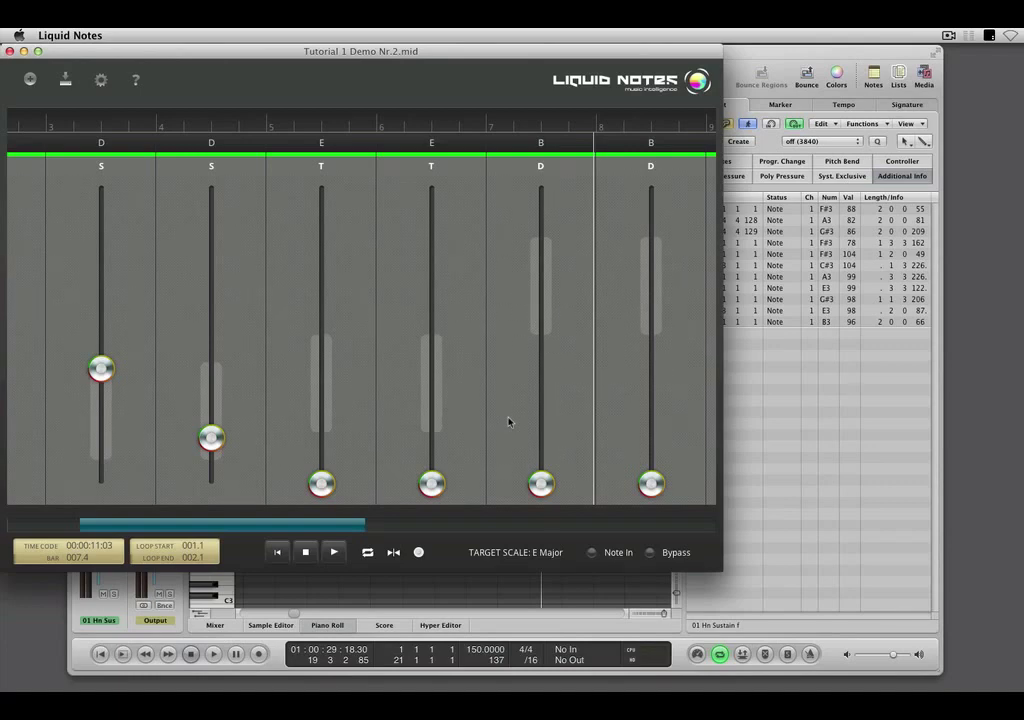
key(space)
click(395, 553)
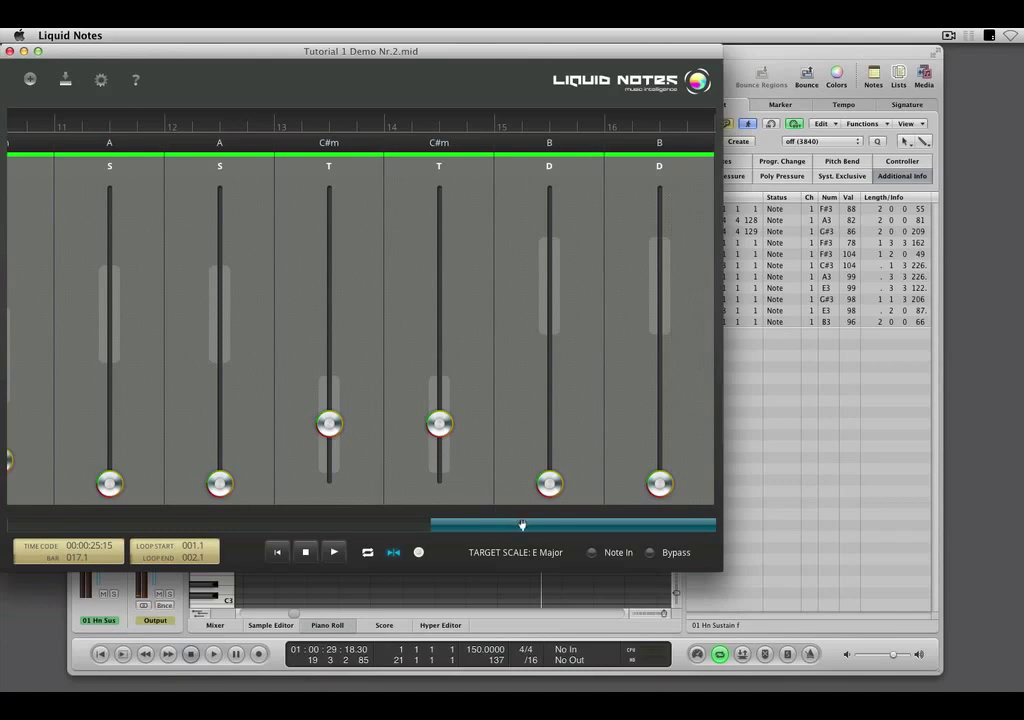
drag(521, 525, 301, 525)
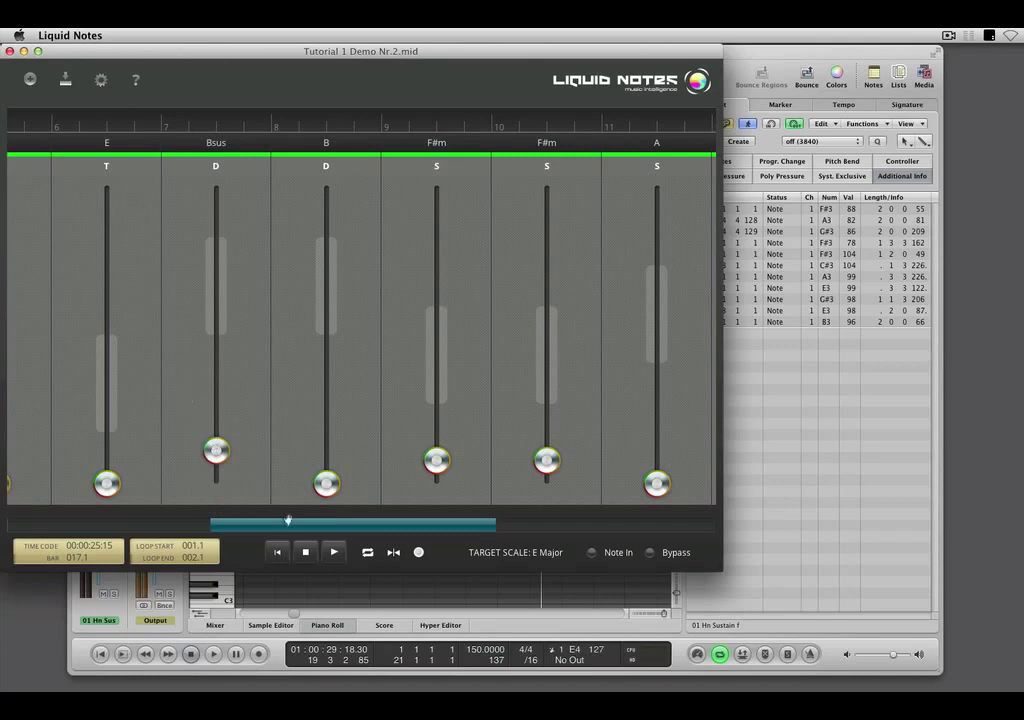
drag(288, 520, 236, 524)
click(67, 126)
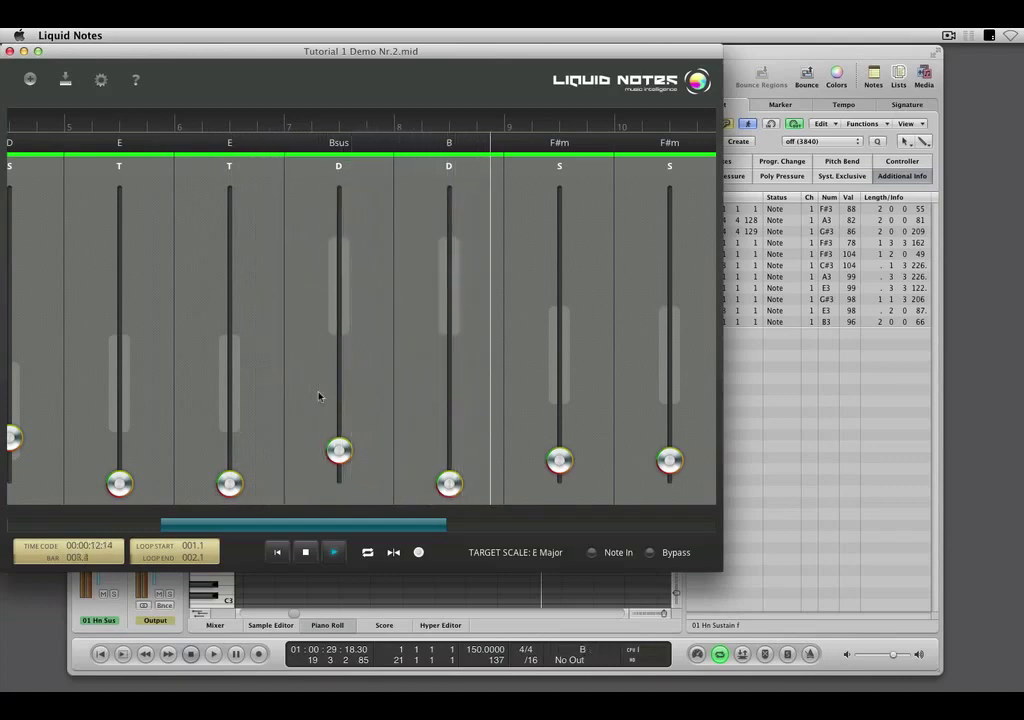
key(space)
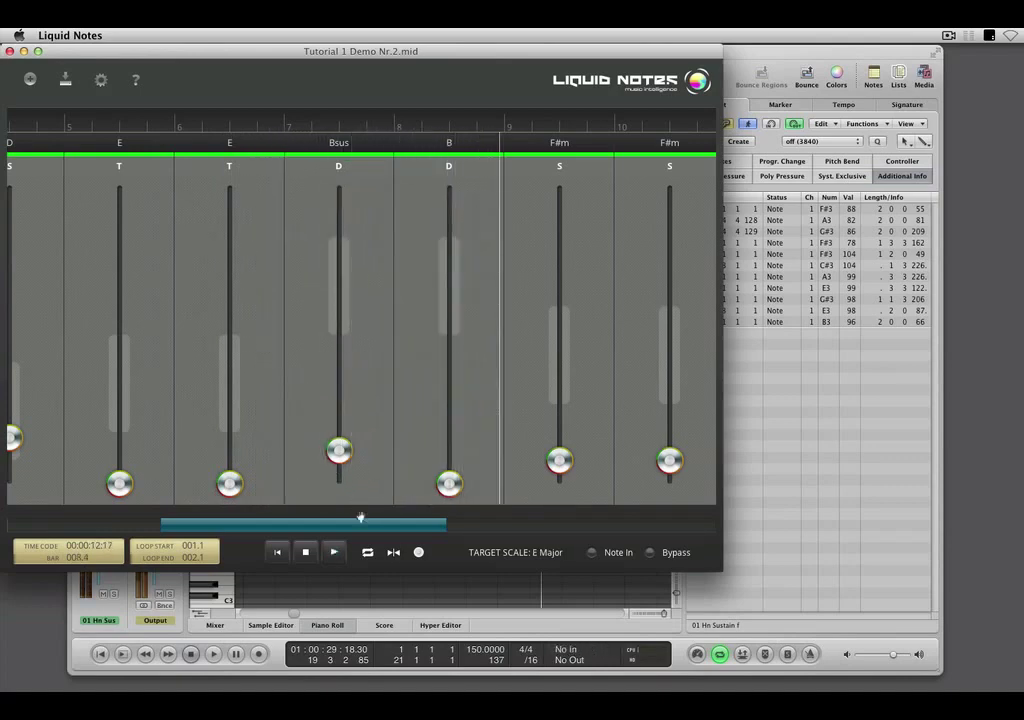
Turn the B chords at bars 15–16 into Bm and play back from bar 13
drag(361, 519, 691, 516)
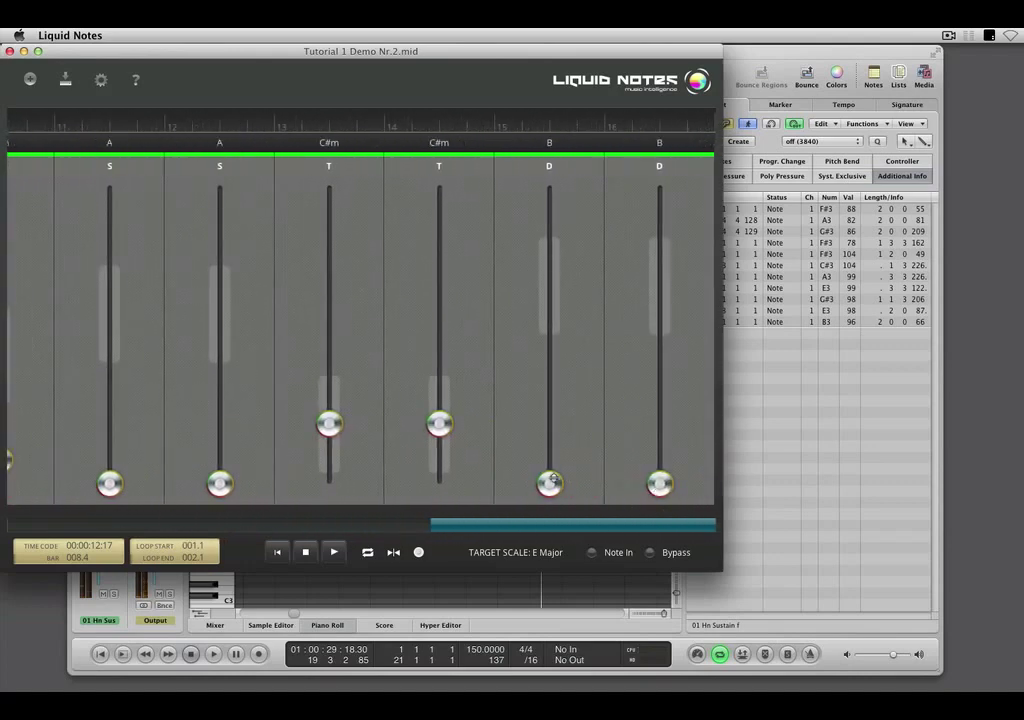
drag(548, 450, 546, 386)
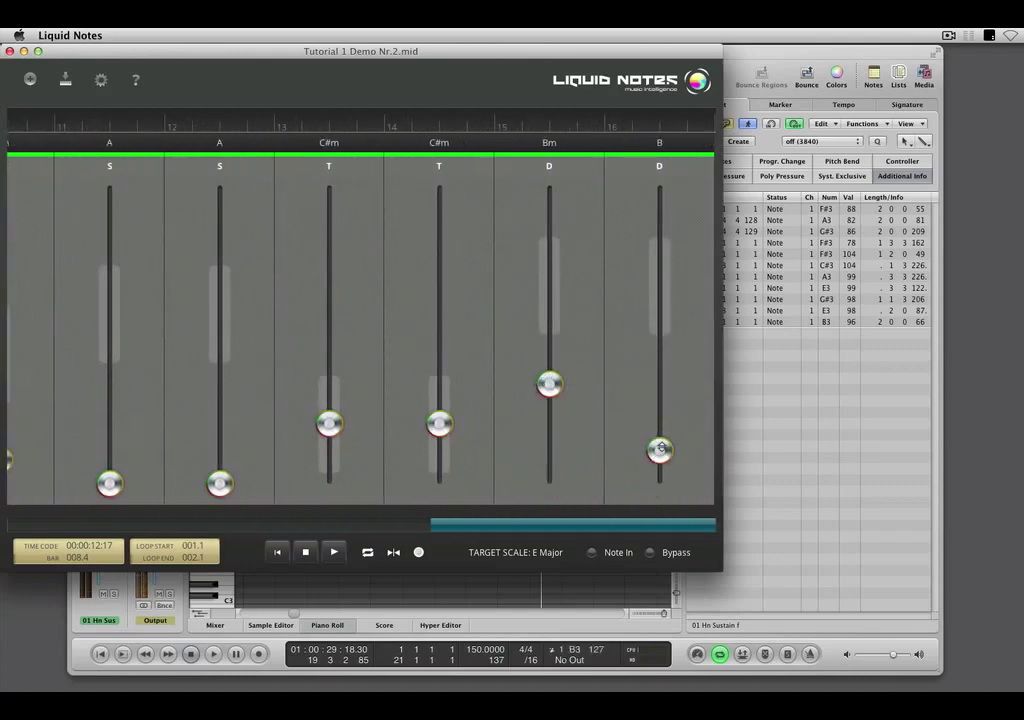
click(280, 130)
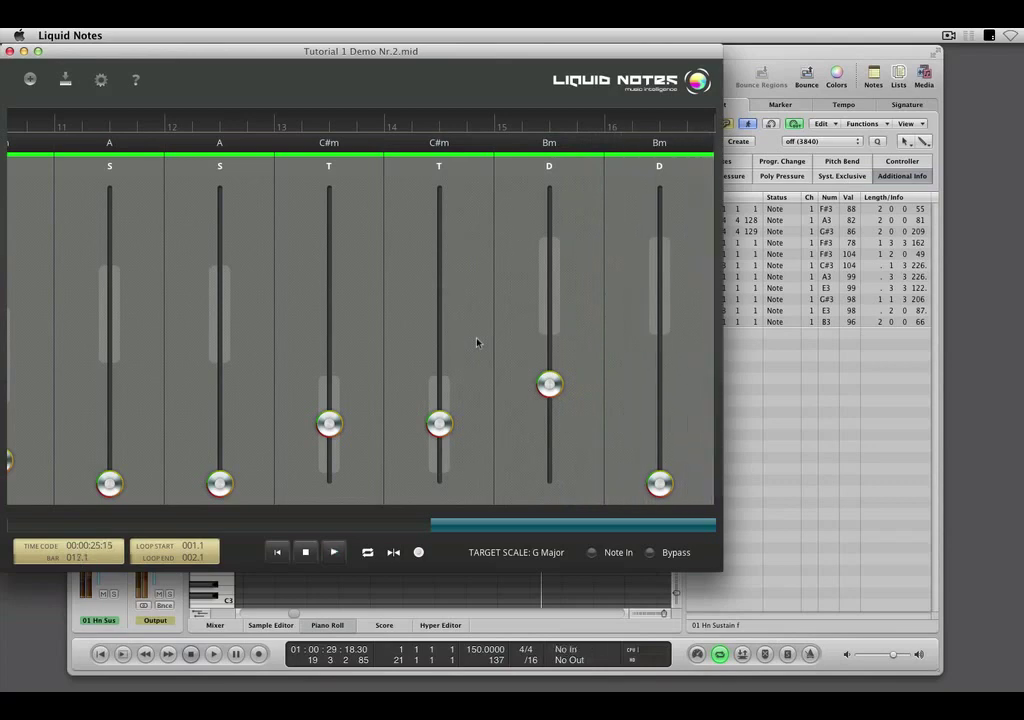
Change the A chords at bars 11–12 to Am and play back from bar 9
drag(509, 521, 436, 535)
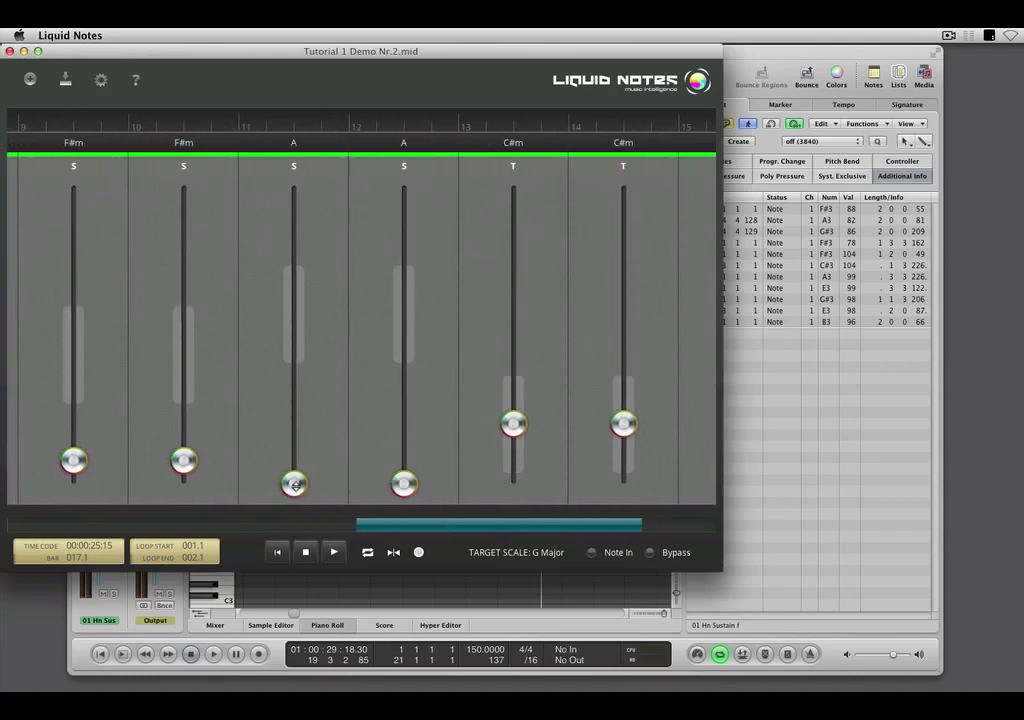
drag(294, 485, 299, 345)
drag(404, 337, 407, 480)
click(58, 117)
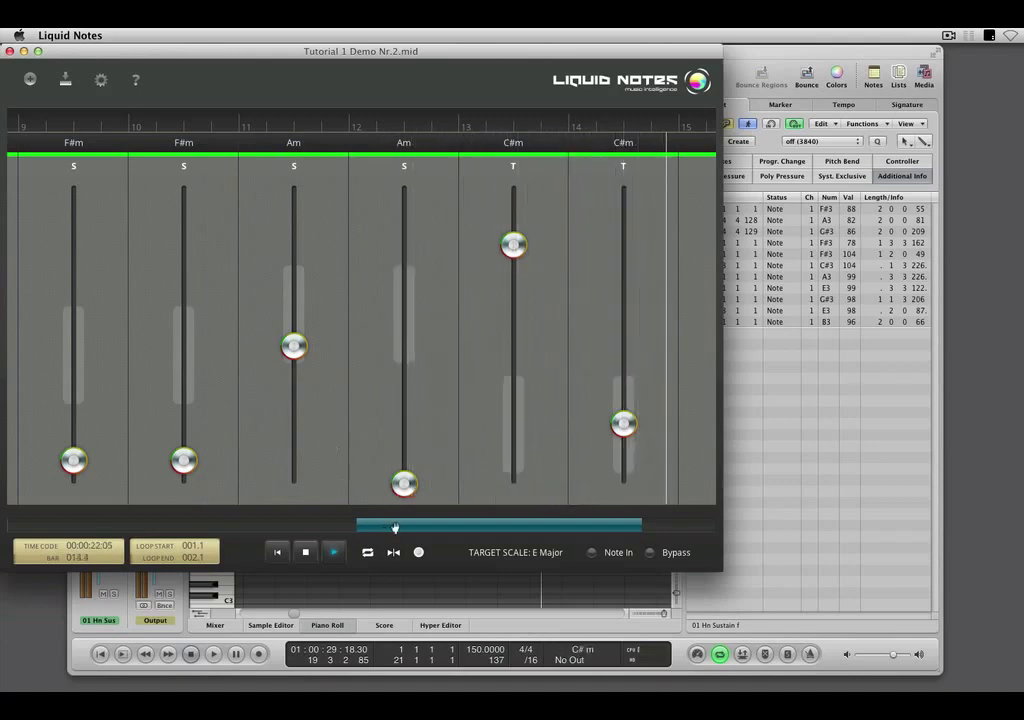
drag(395, 527, 487, 524)
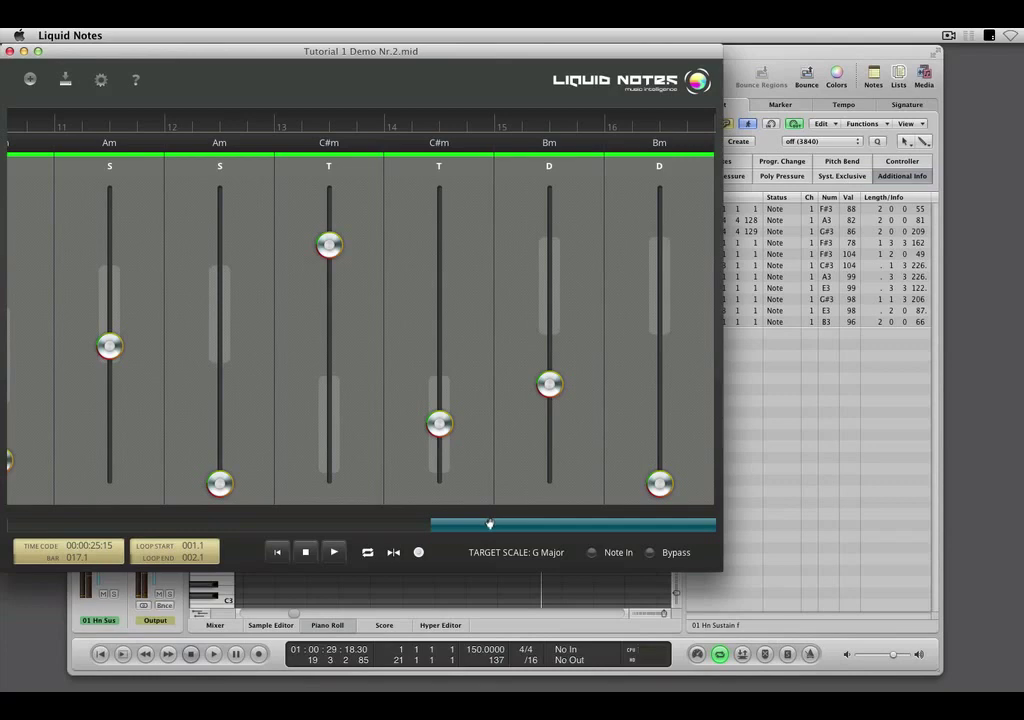
Change the bar 13–14 C#m chords to Em, then replay from bar 9 and stop
drag(489, 523, 456, 524)
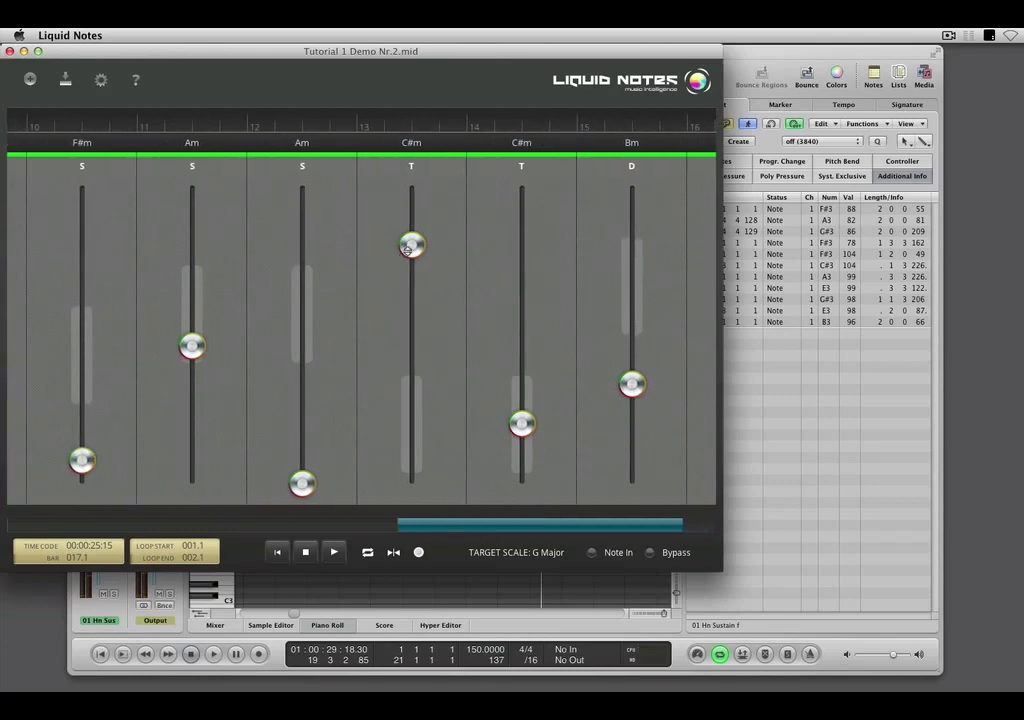
drag(411, 250, 412, 484)
drag(521, 423, 548, 373)
scroll(499, 521, left, 3)
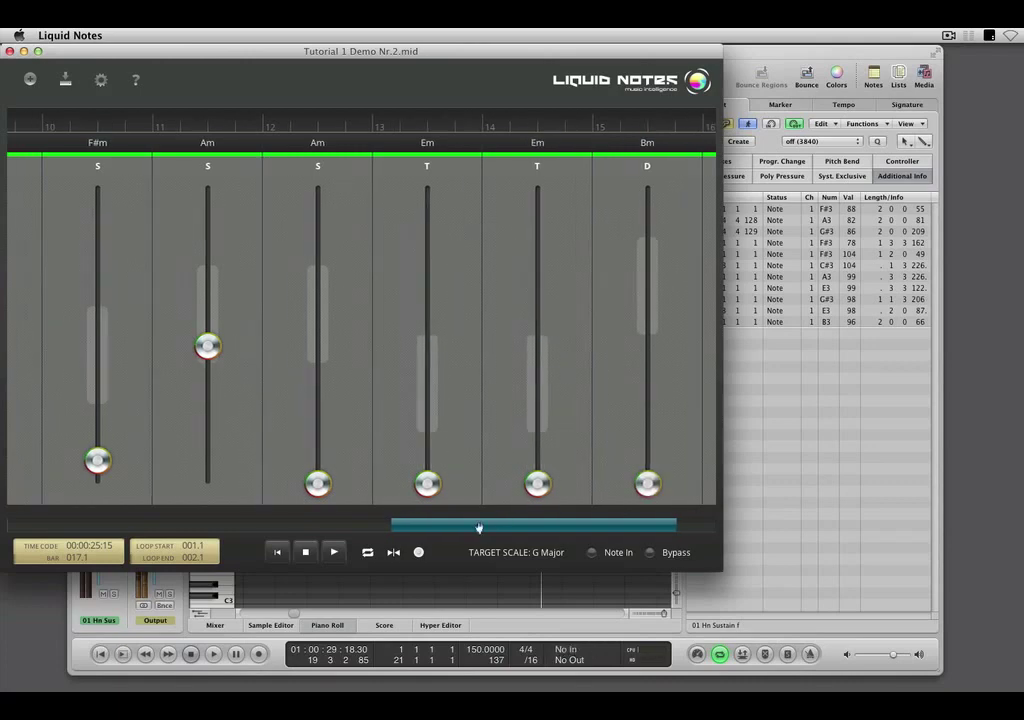
click(49, 117)
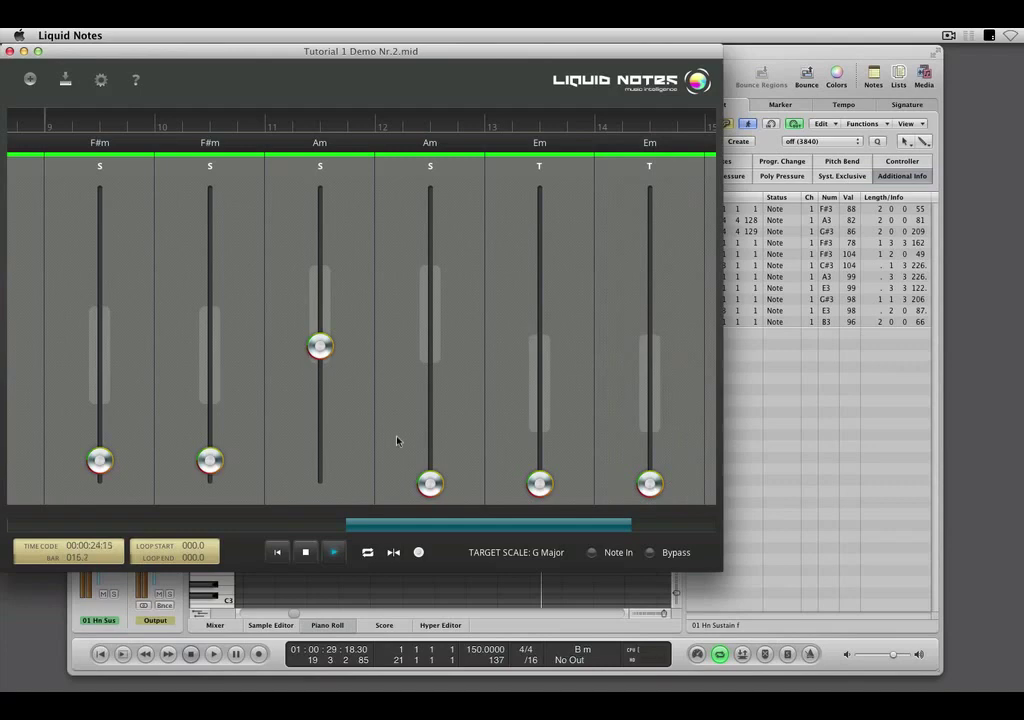
key(space)
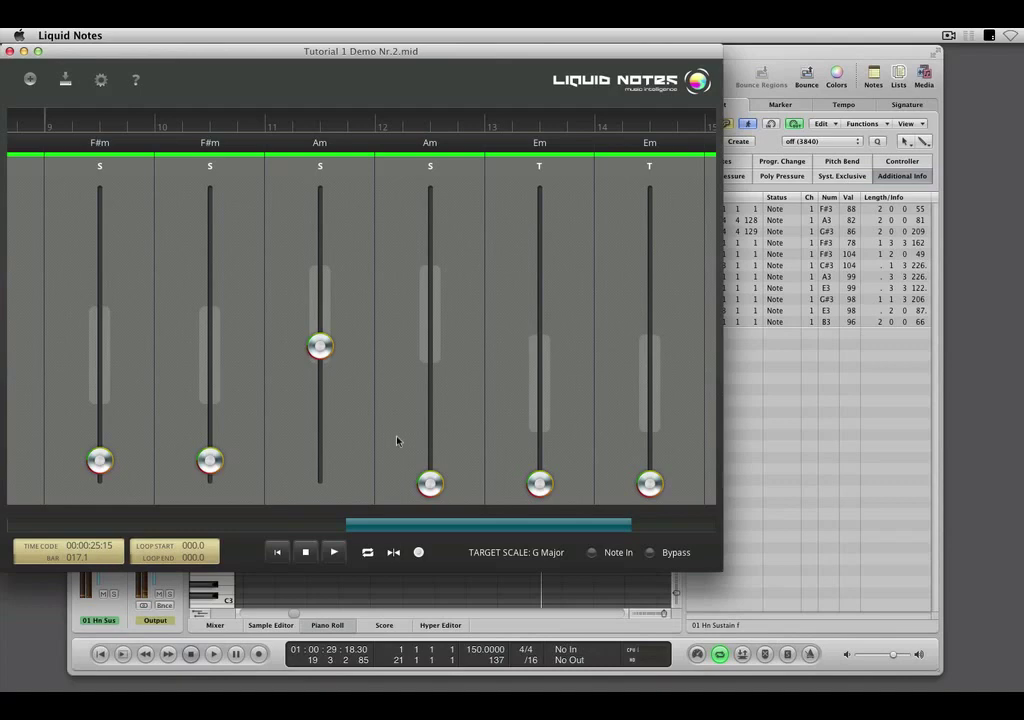
Export the reharmonised piece from Liquid Notes as export.mid in the tutorial folder
key(space)
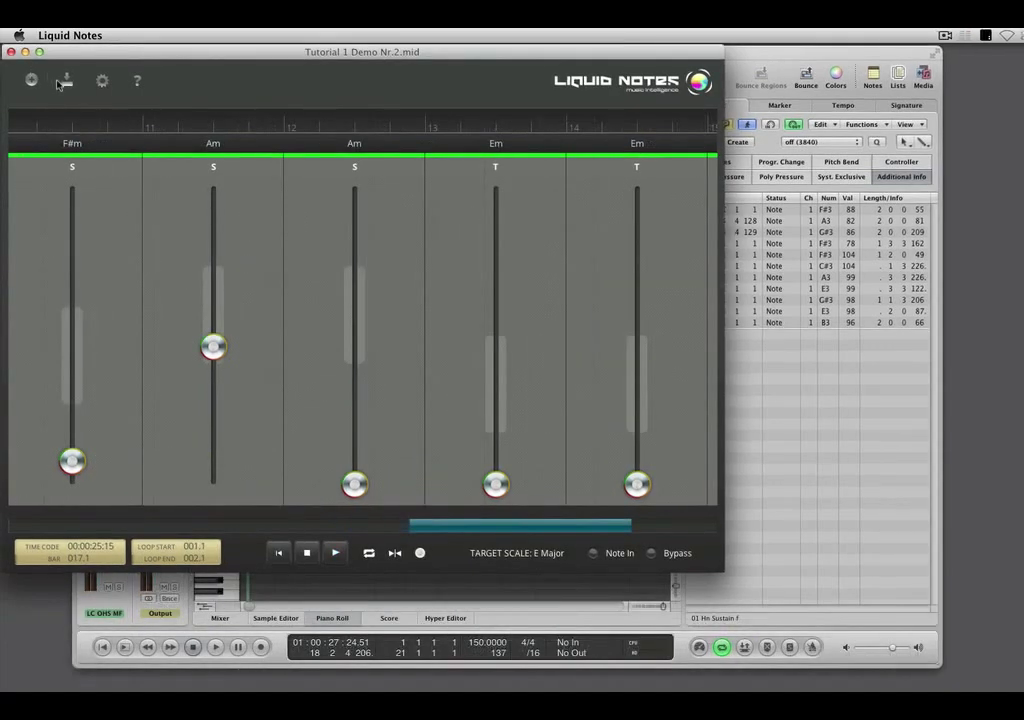
click(64, 80)
click(73, 106)
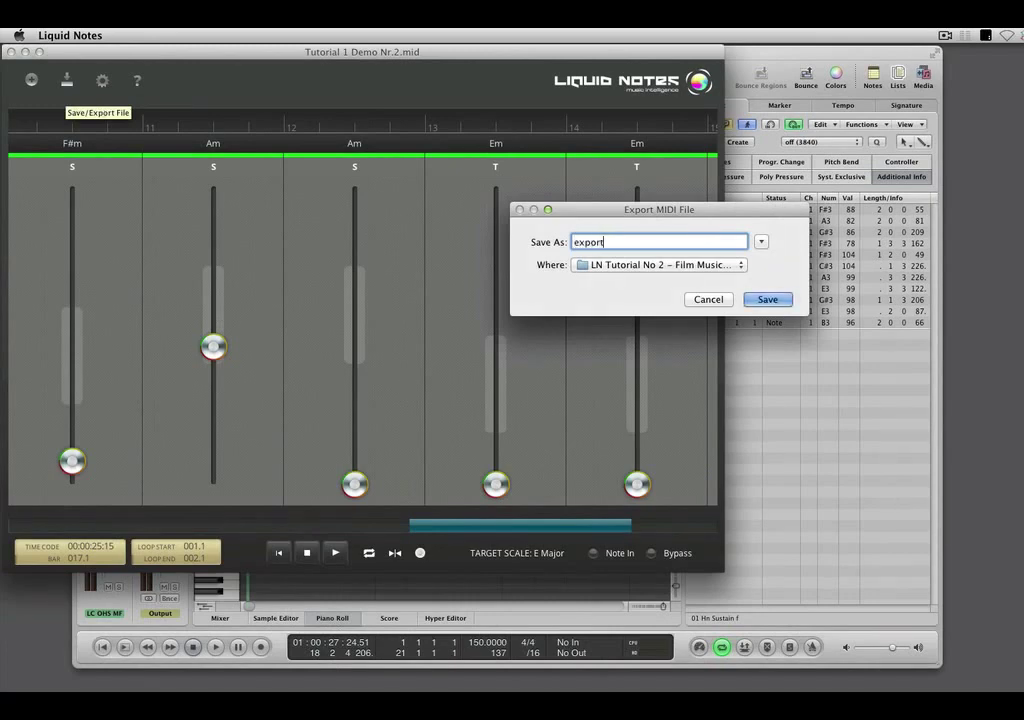
click(767, 299)
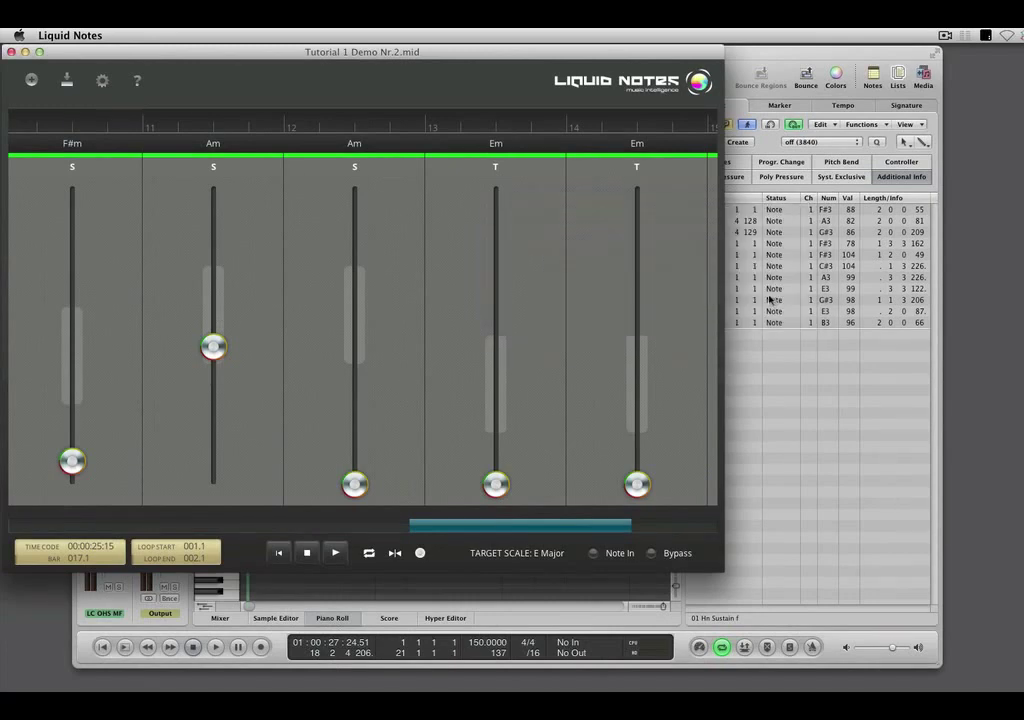
Drag export.mid from the Finder into Logic's arrangement as four new regions
click(771, 347)
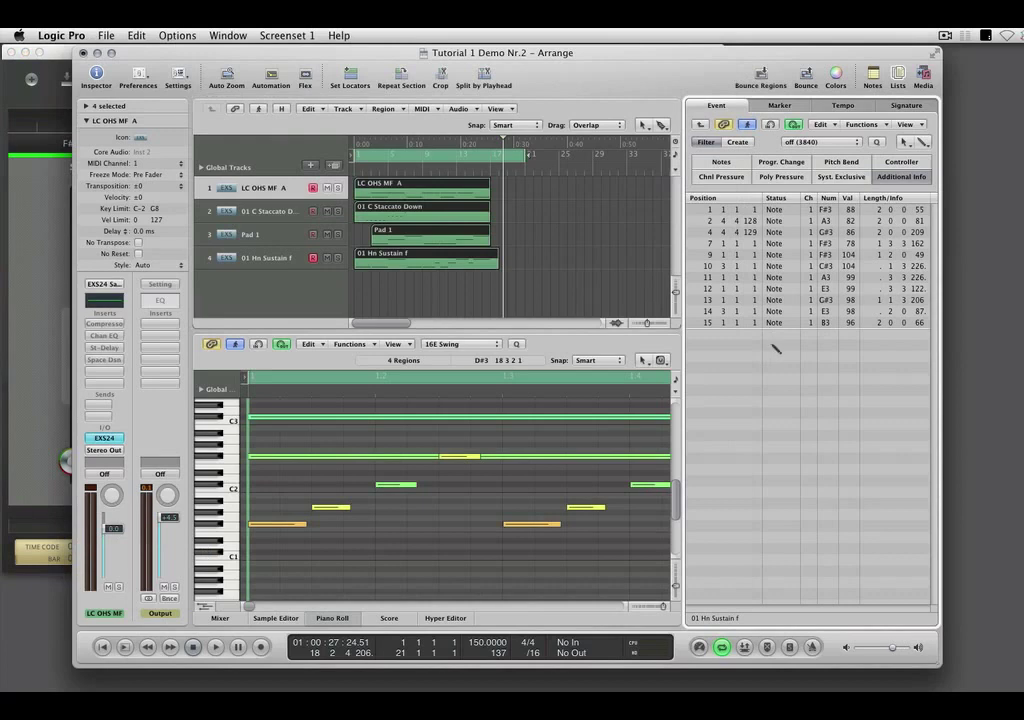
key(super+Tab)
key(super+Tab)
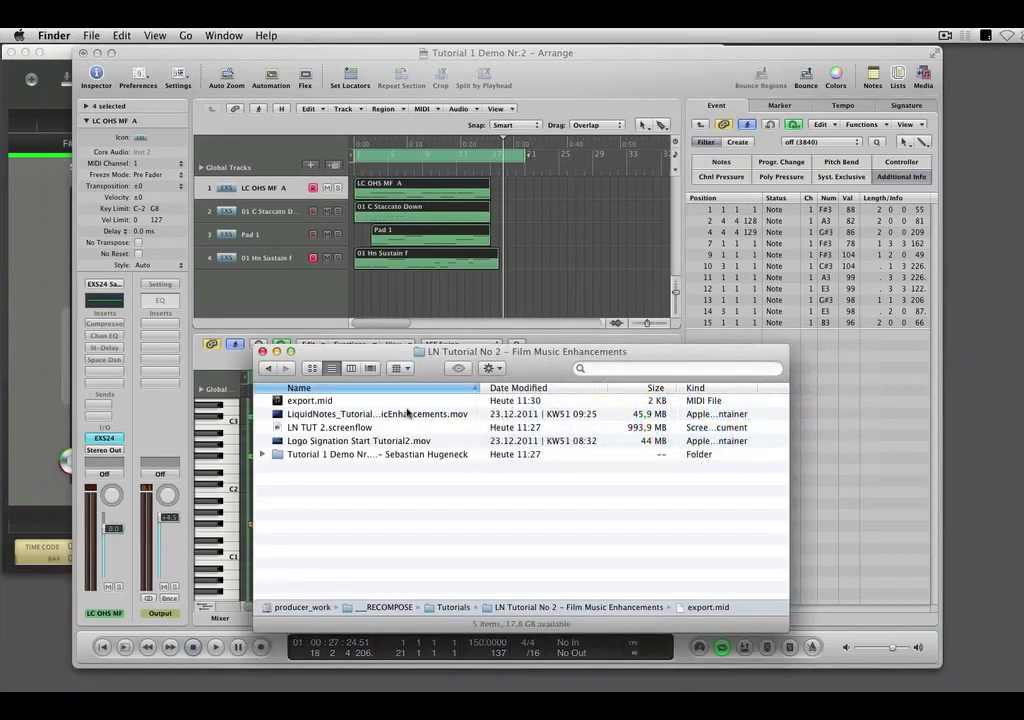
click(403, 413)
click(401, 402)
drag(432, 381, 580, 193)
Move the imported regions to start at bar 21, then select the four original regions
click(537, 263)
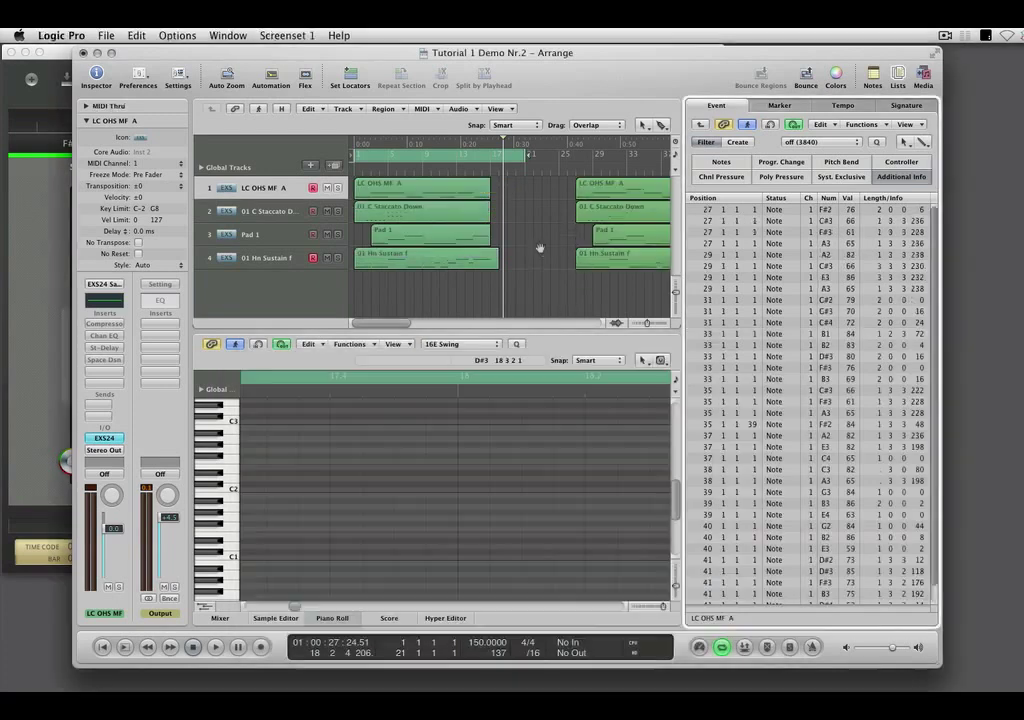
click(609, 193)
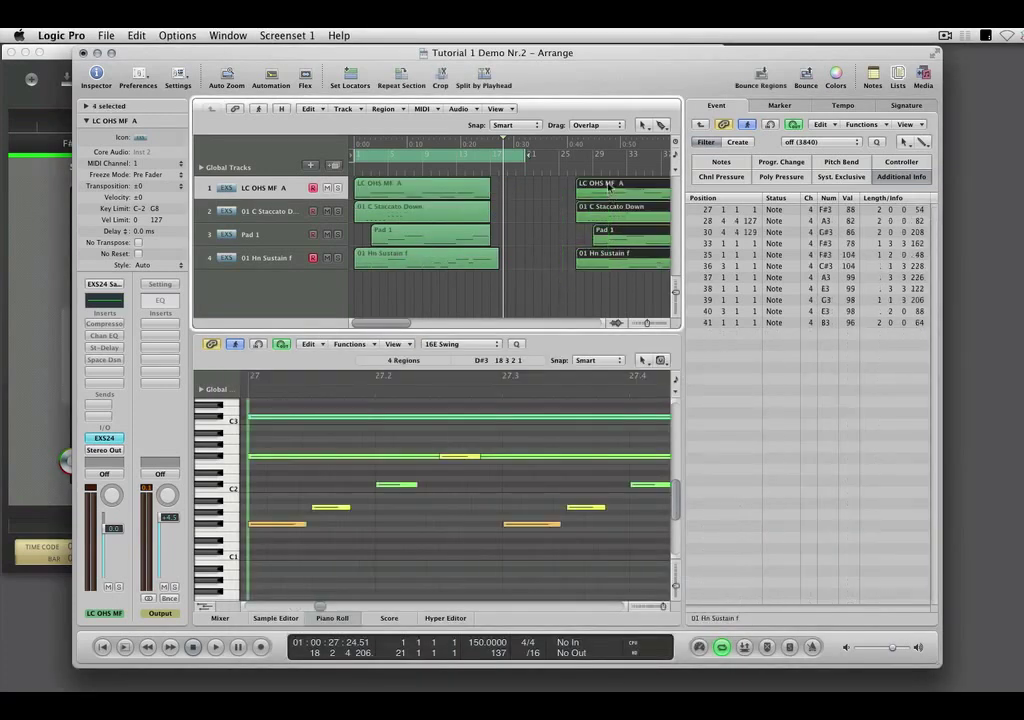
drag(609, 188, 527, 190)
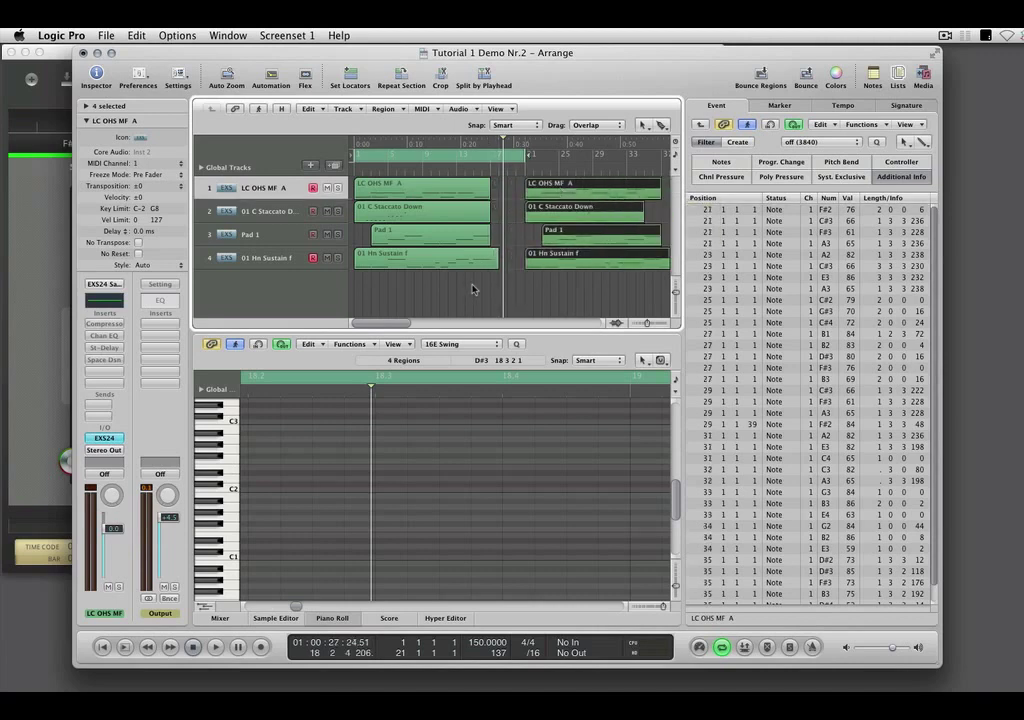
drag(471, 285, 360, 165)
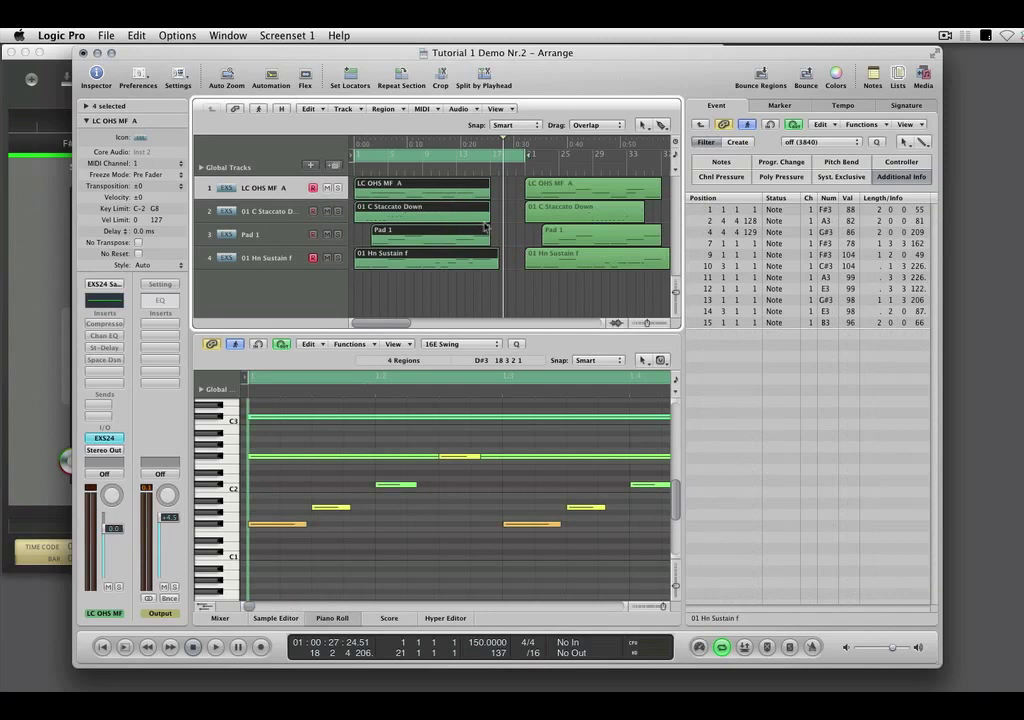
Delete the original regions and move the four reharmonised export.mid regions to bar 1
key(Delete)
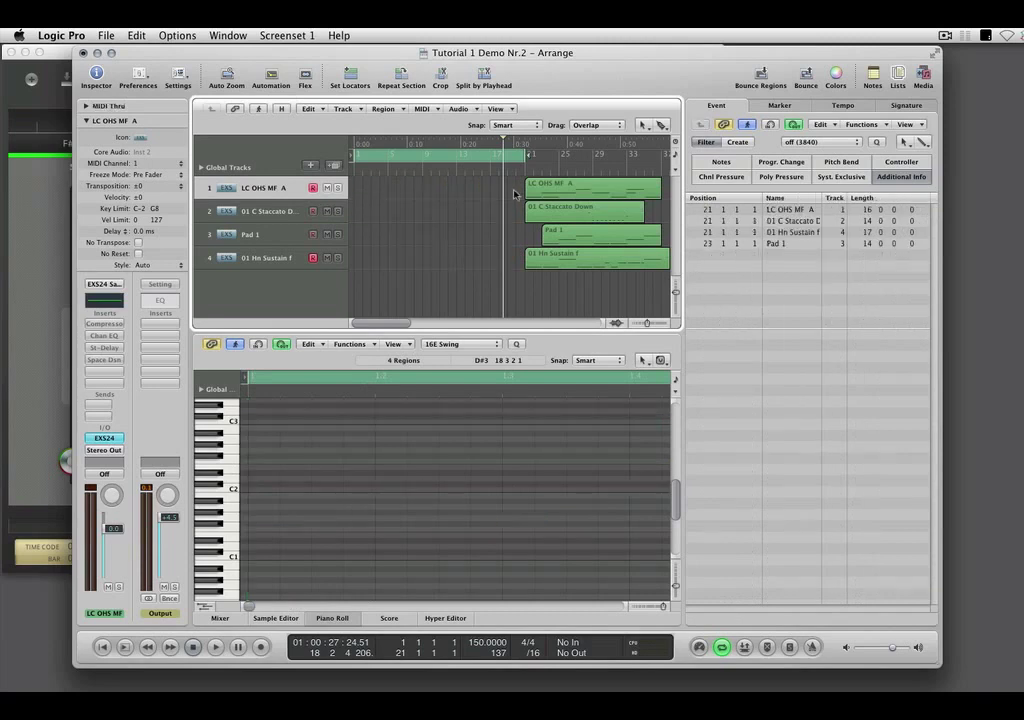
click(558, 196)
drag(560, 188, 393, 190)
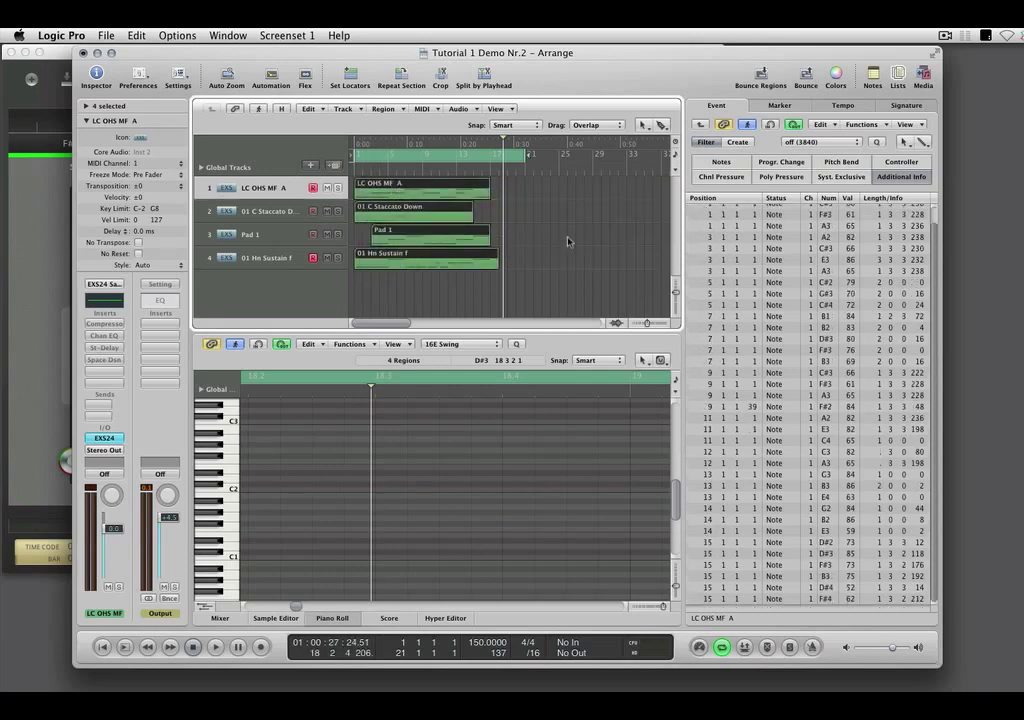